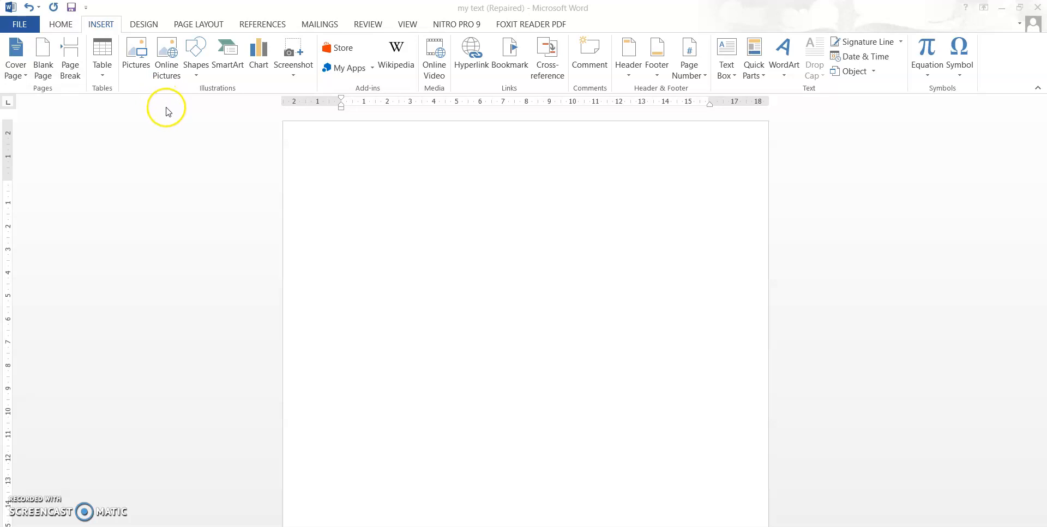
- Search Bing for "good morning" and insert the green grass picture with the white "Good Morning" lettering
{"action": "left_click", "coordinate": [166, 62]}
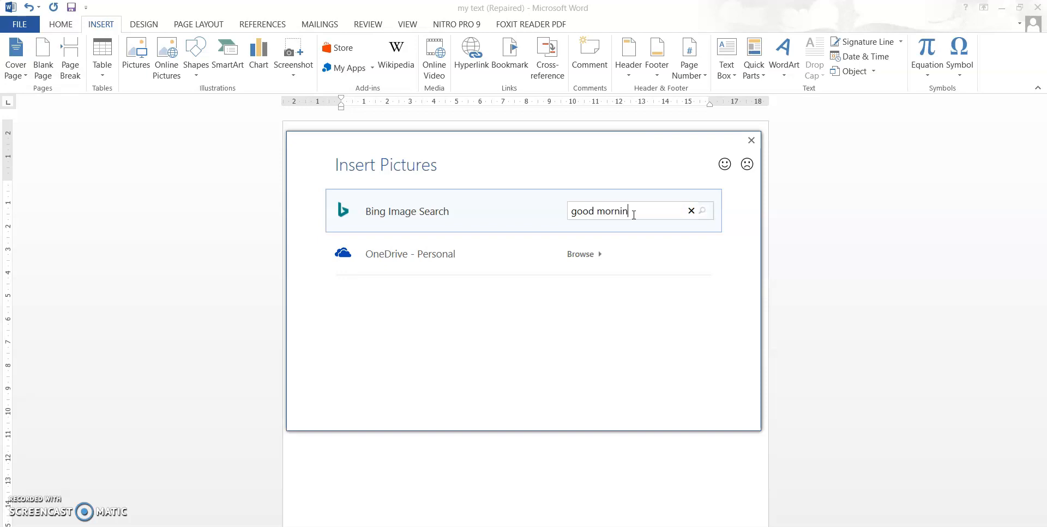
{"action": "left_click", "coordinate": [703, 214]}
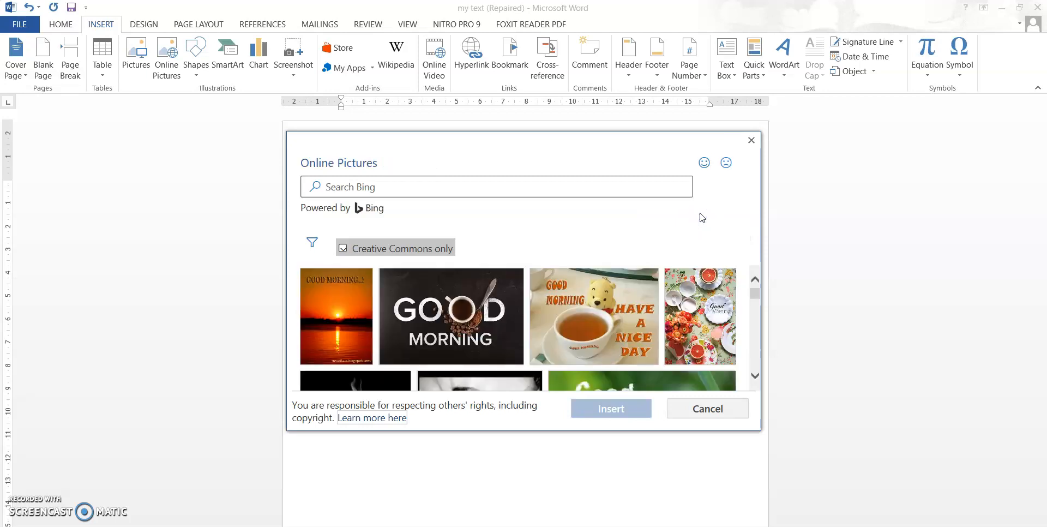
{"action": "left_click_drag", "start_coordinate": [756, 291], "coordinate": [757, 303]}
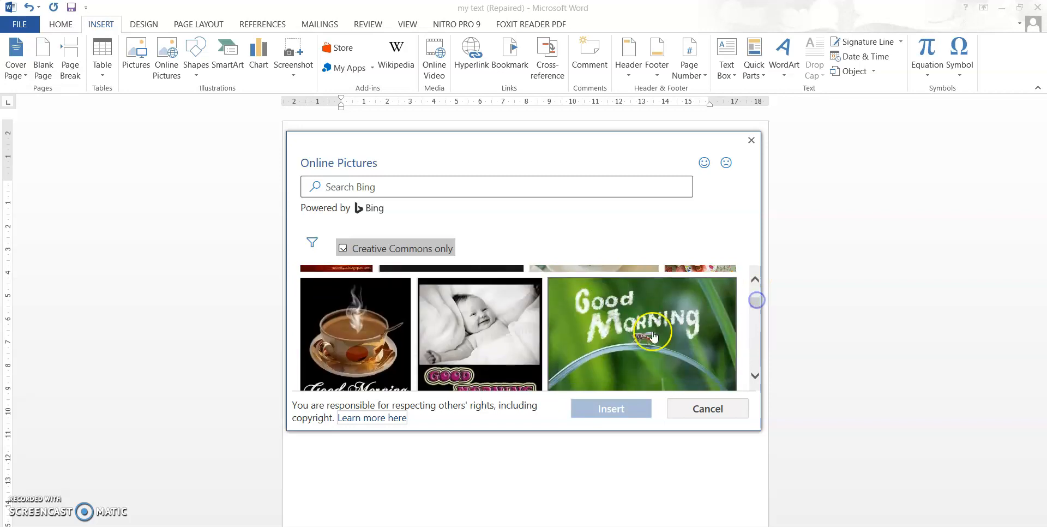
{"action": "double_click", "coordinate": [652, 332]}
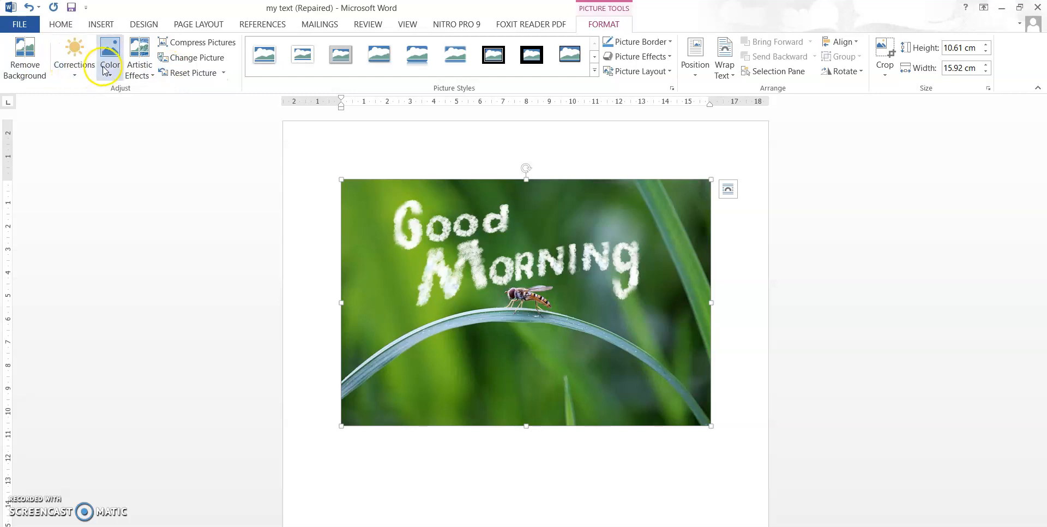
- Try a brighter correction and a dark orange recolor on the Good Morning picture, and reset its formatting
{"action": "left_click", "coordinate": [79, 71]}
{"action": "left_click", "coordinate": [269, 213]}
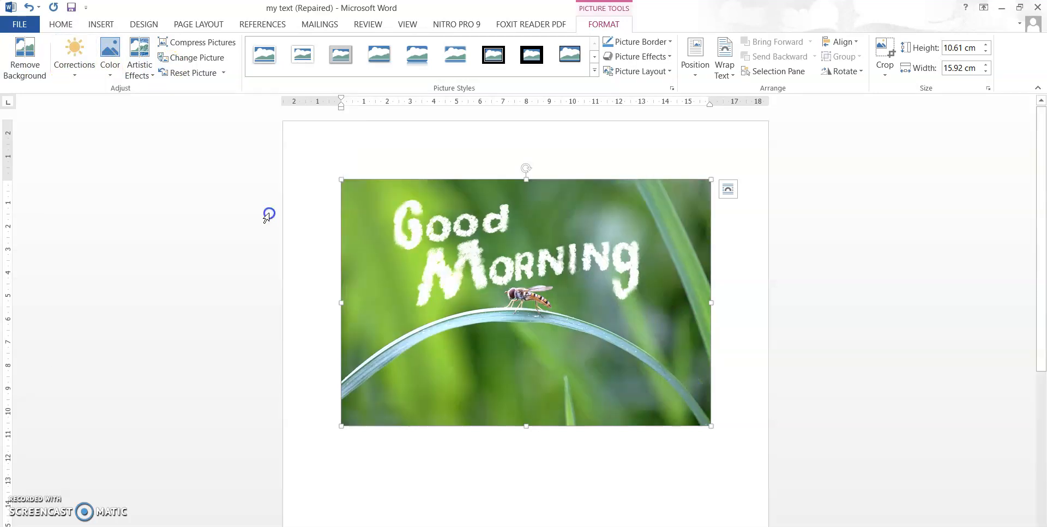
{"action": "left_click", "coordinate": [113, 79]}
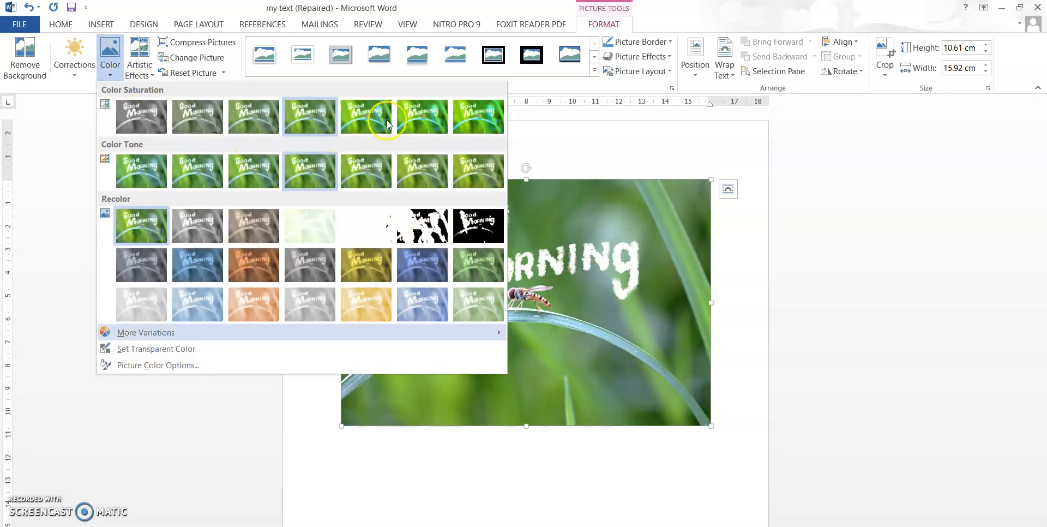
{"action": "left_click", "coordinate": [253, 266]}
{"action": "left_click", "coordinate": [180, 73]}
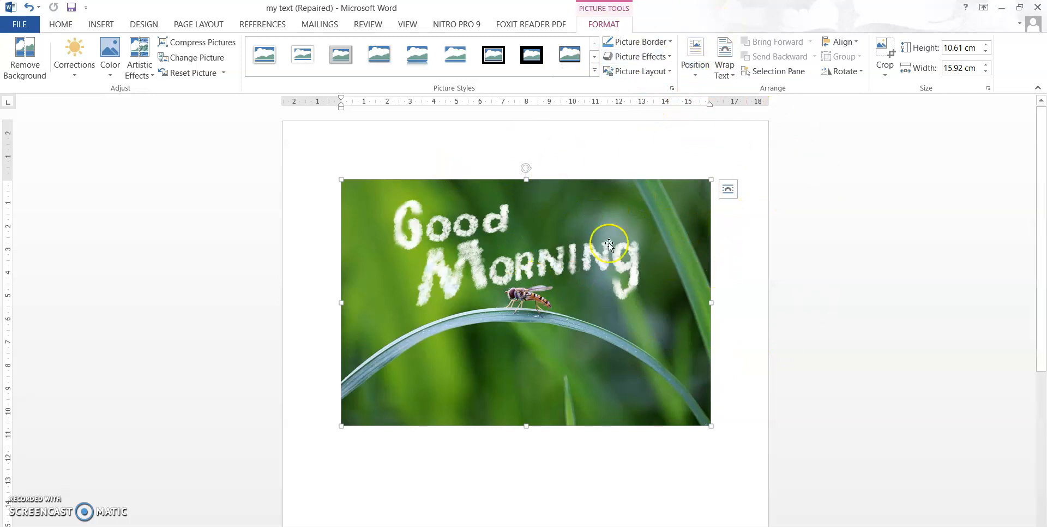
- Preview the rotation options on the Good Morning picture and delete the picture from the page
{"action": "left_click", "coordinate": [848, 71]}
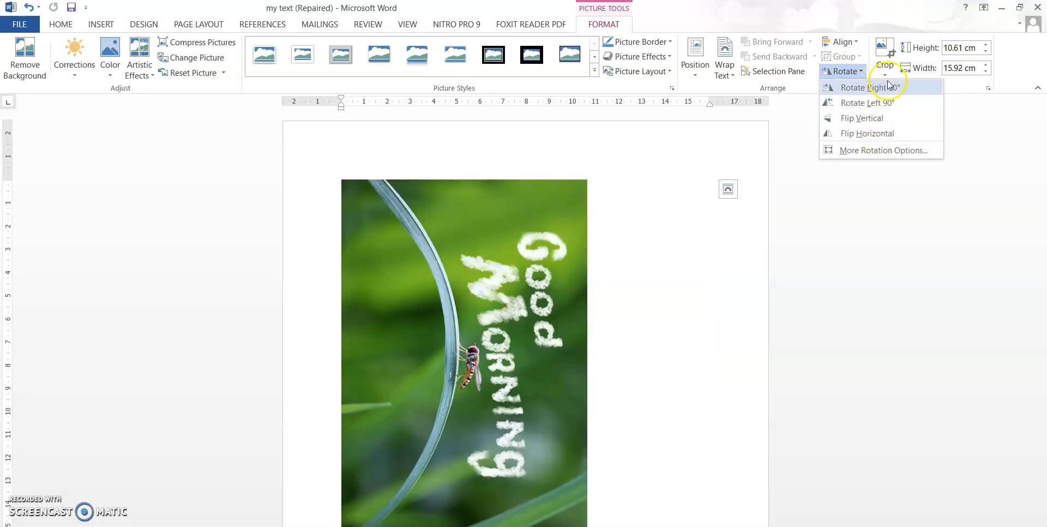
{"action": "left_click", "coordinate": [923, 201]}
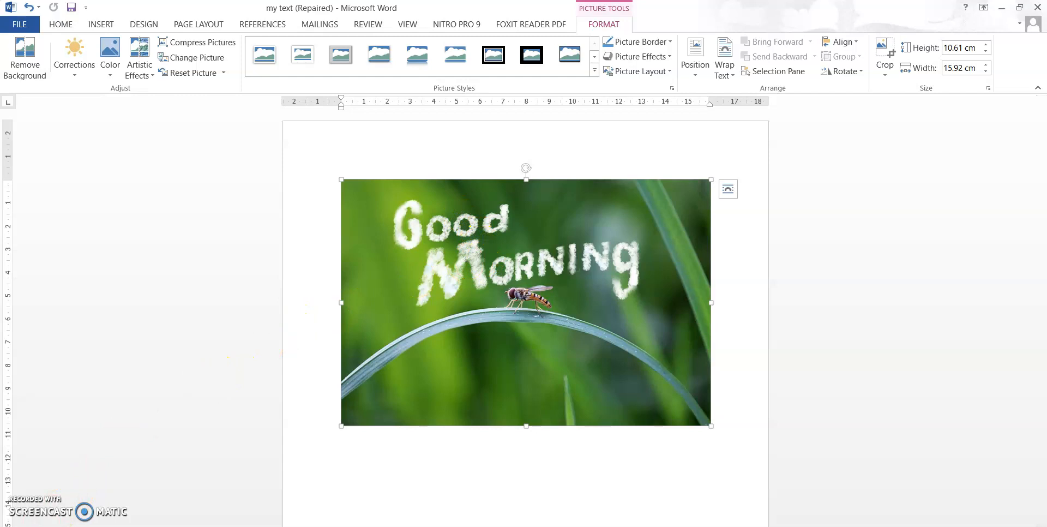
{"action": "key", "text": "Delete"}
- Draw a smiley face shape about 6.8 cm wide and 5.8 cm high near the start of the page
{"action": "left_click", "coordinate": [200, 72]}
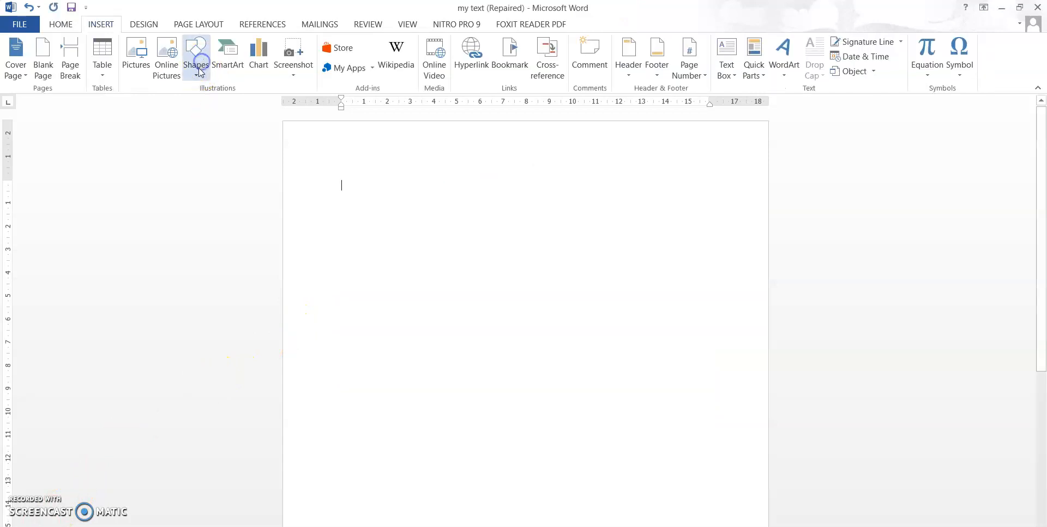
{"action": "left_click", "coordinate": [196, 72]}
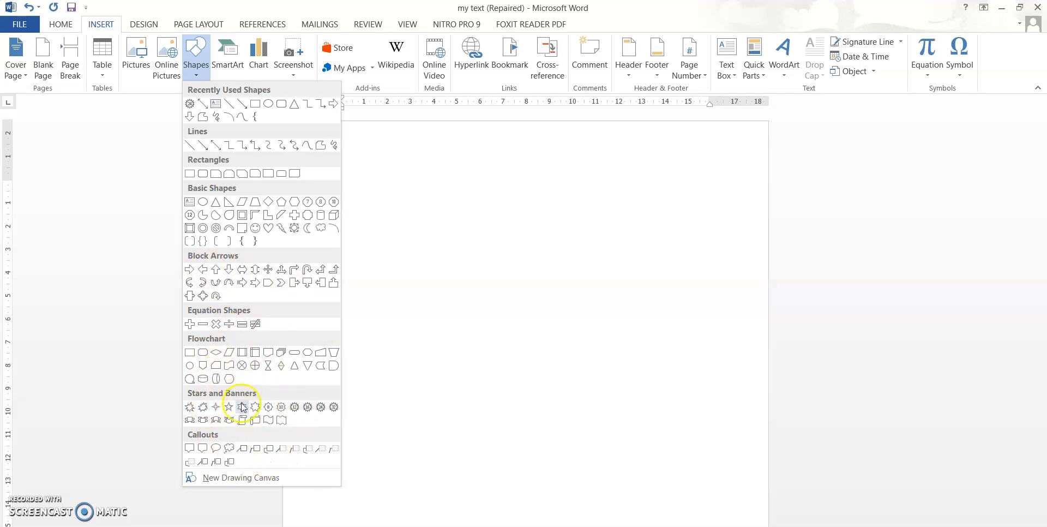
{"action": "left_click", "coordinate": [254, 231]}
{"action": "left_click_drag", "start_coordinate": [350, 181], "coordinate": [509, 316]}
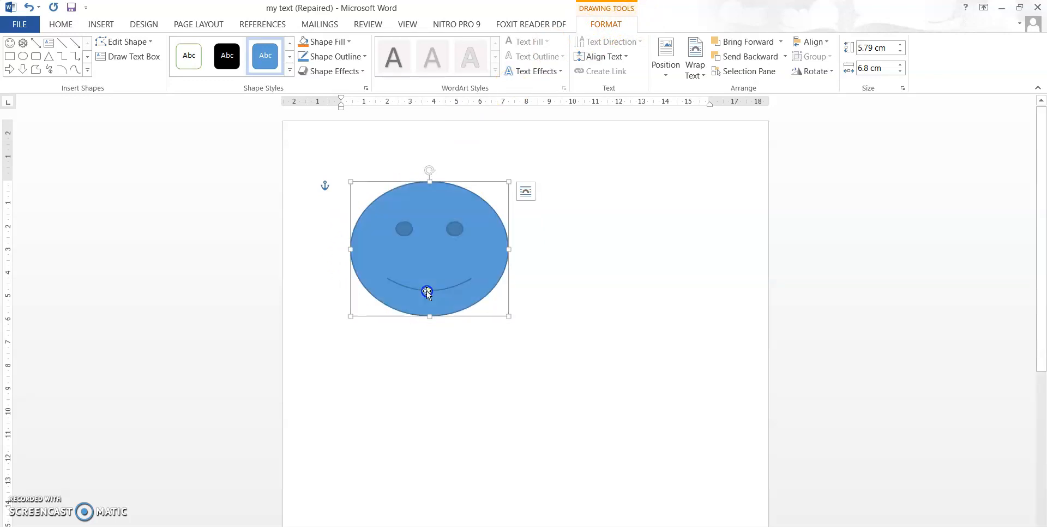
- Adjust the smiley's mouth from a smile through a frown to a nearly straight line
{"action": "left_click_drag", "start_coordinate": [428, 291], "coordinate": [435, 271]}
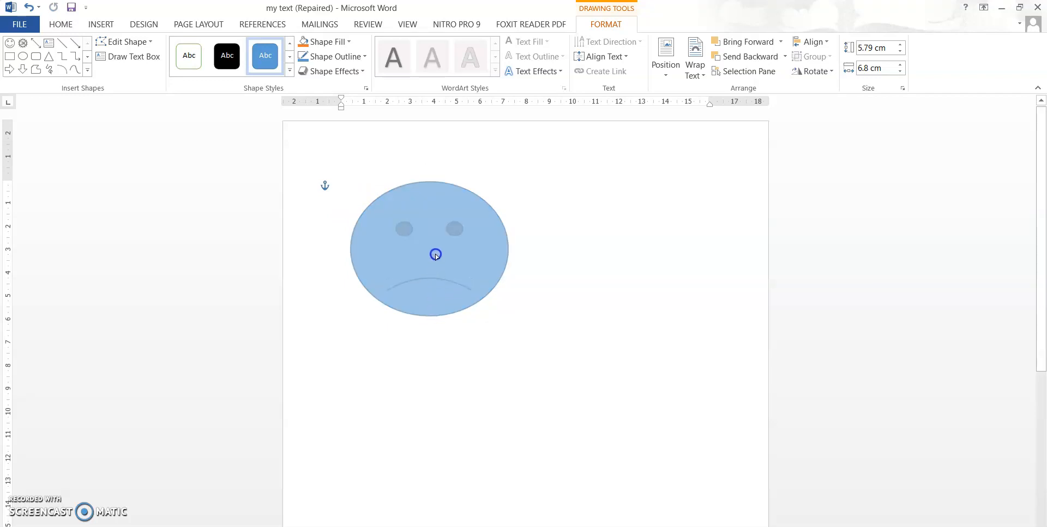
{"action": "left_click_drag", "start_coordinate": [435, 287], "coordinate": [434, 284]}
{"action": "left_click", "coordinate": [517, 347]}
- Change the smiley face shape into a rounded rectangle
{"action": "left_click", "coordinate": [489, 214]}
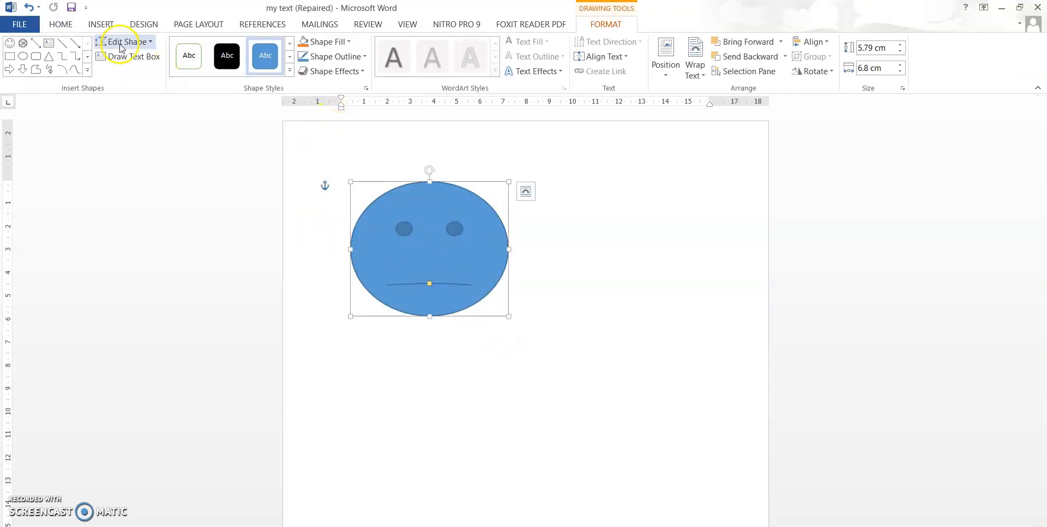
{"action": "left_click", "coordinate": [131, 42]}
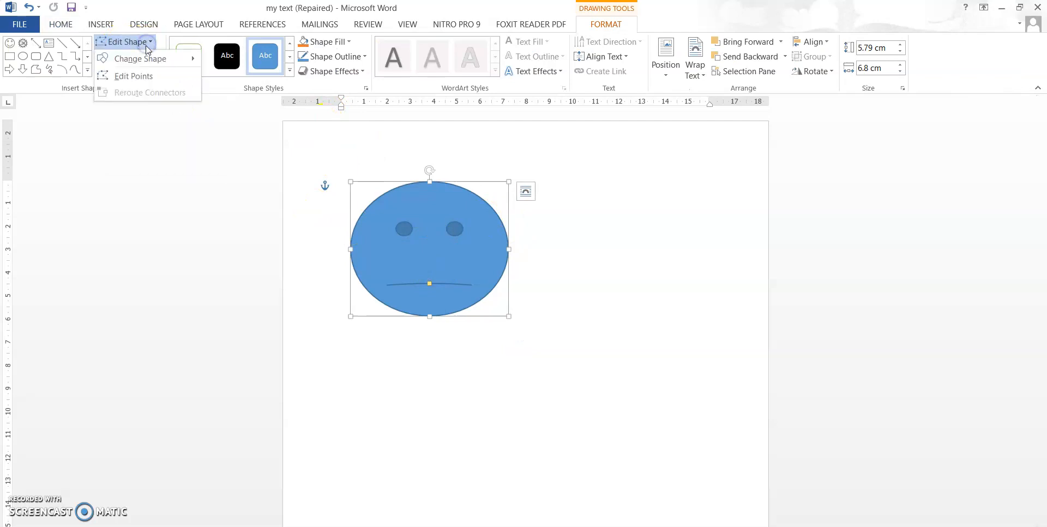
{"action": "left_click", "coordinate": [165, 62]}
{"action": "left_click", "coordinate": [221, 73]}
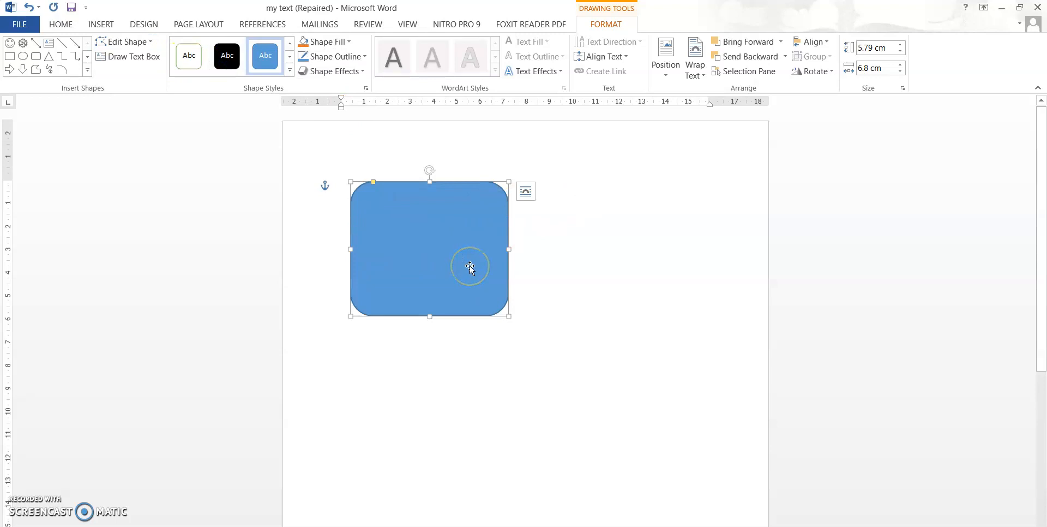
- Draw two open freeform lines beside the rounded rectangle, about 4.9 by 6.7 cm and about 9.3 by 10.6 cm
{"action": "left_click", "coordinate": [52, 71]}
{"action": "left_click_drag", "start_coordinate": [534, 272], "coordinate": [645, 412]}
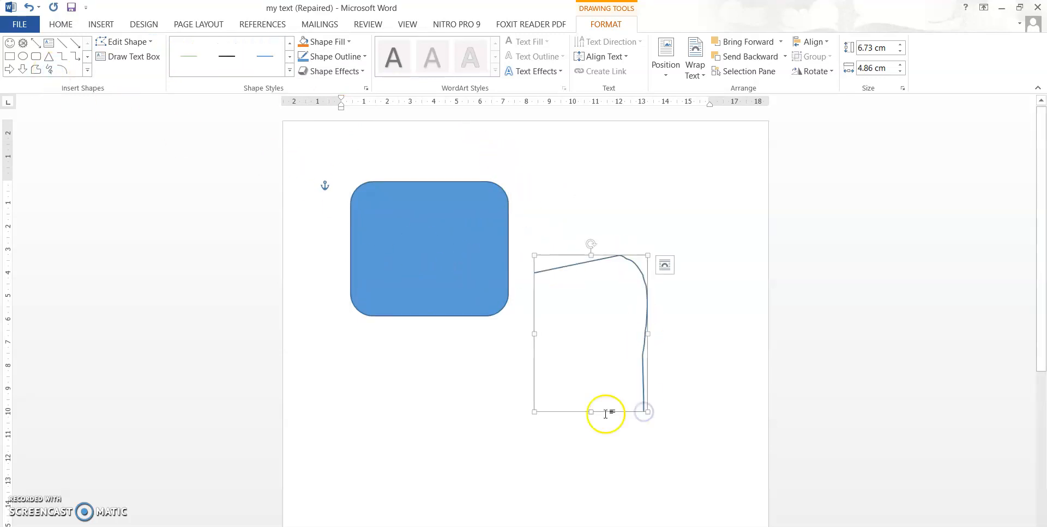
{"action": "left_click", "coordinate": [36, 69]}
{"action": "left_click", "coordinate": [503, 163]}
{"action": "left_click_drag", "start_coordinate": [503, 162], "coordinate": [642, 275]}
{"action": "left_click_drag", "start_coordinate": [551, 398], "coordinate": [463, 405]}
{"action": "key", "text": "Escape"}
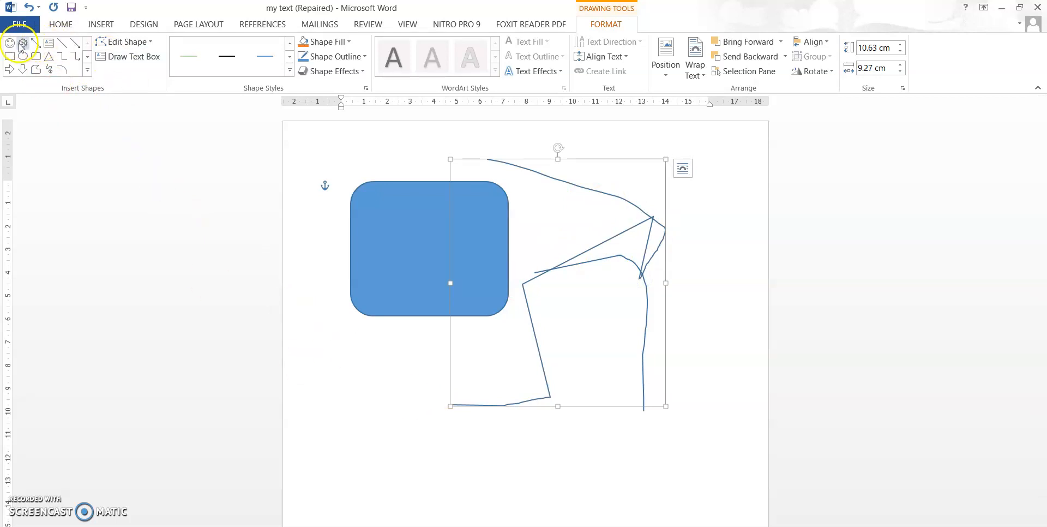
- Draw a double-headed arrow about 4.6 cm wide below the shapes and, beside it, a text box about 5.9 by 3 cm reading "Hello everyone"
{"action": "left_click_drag", "start_coordinate": [329, 439], "coordinate": [433, 428]}
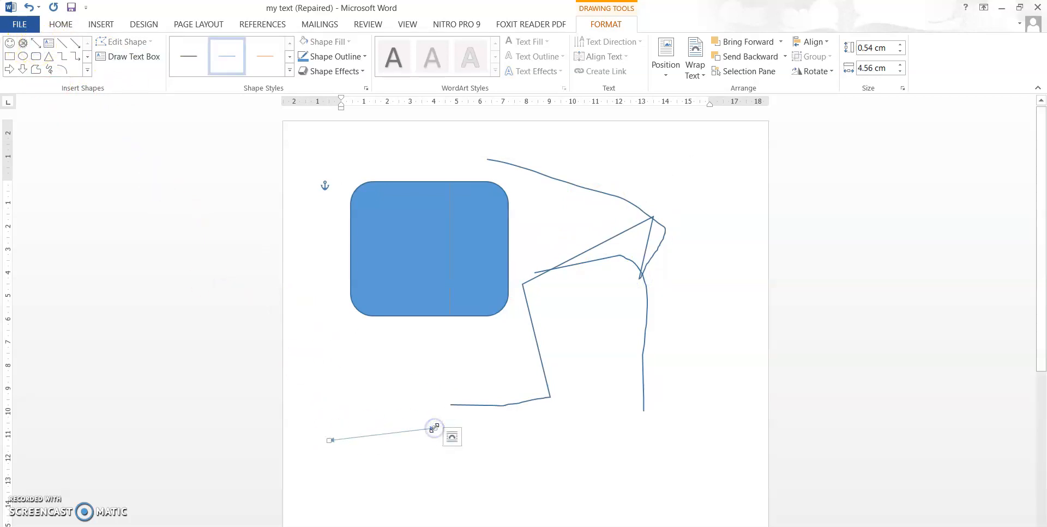
{"action": "left_click", "coordinate": [125, 57]}
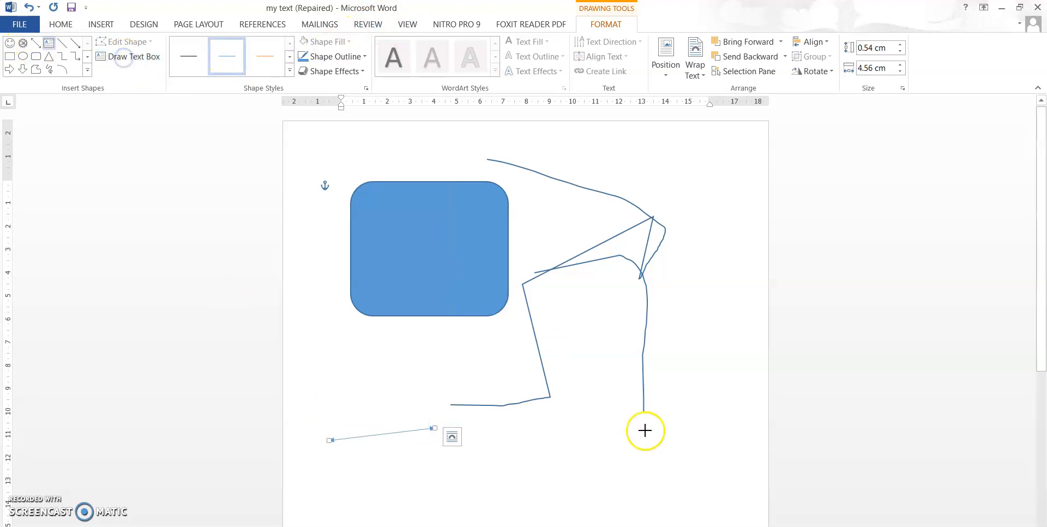
{"action": "left_click_drag", "start_coordinate": [475, 423], "coordinate": [612, 494]}
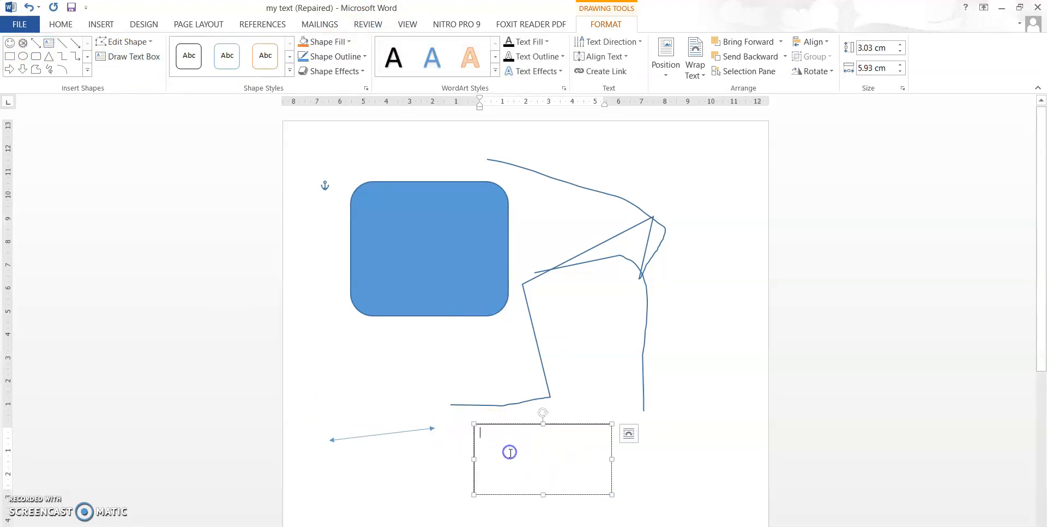
{"action": "type", "text": "hello"}
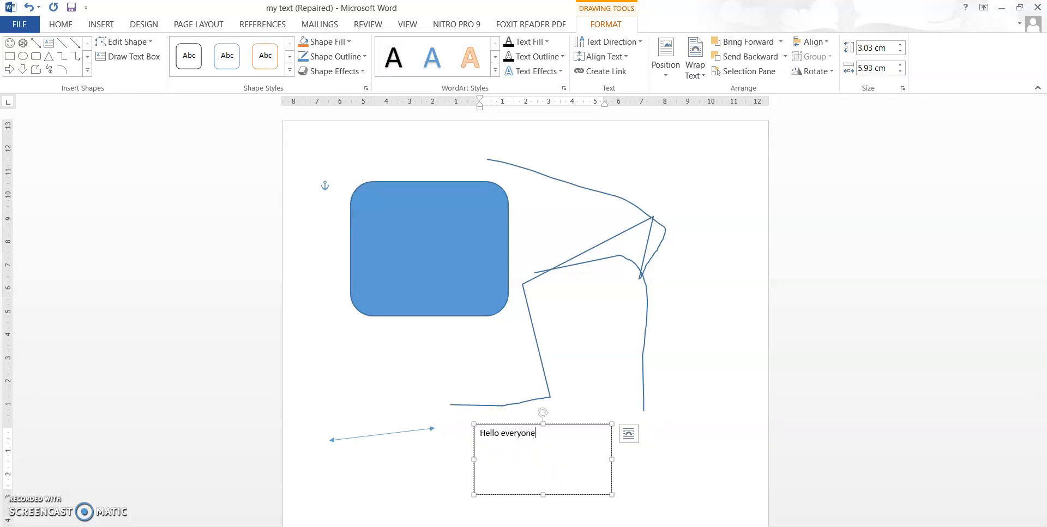
{"action": "left_click", "coordinate": [648, 481]}
- Move the double-headed arrow so its right end touches the "Hello everyone" text box, and preview line styles on it
{"action": "left_click_drag", "start_coordinate": [422, 432], "coordinate": [457, 452]}
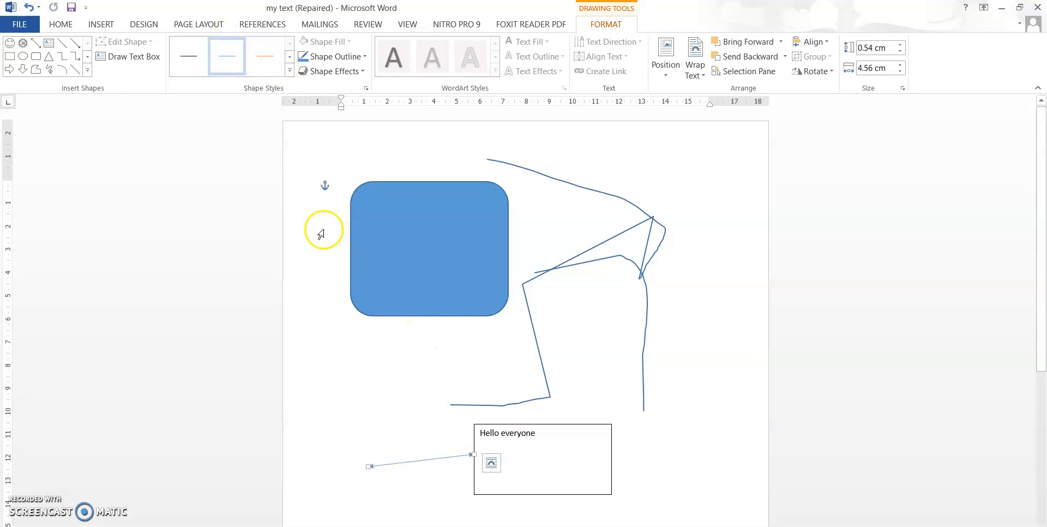
{"action": "left_click", "coordinate": [289, 70]}
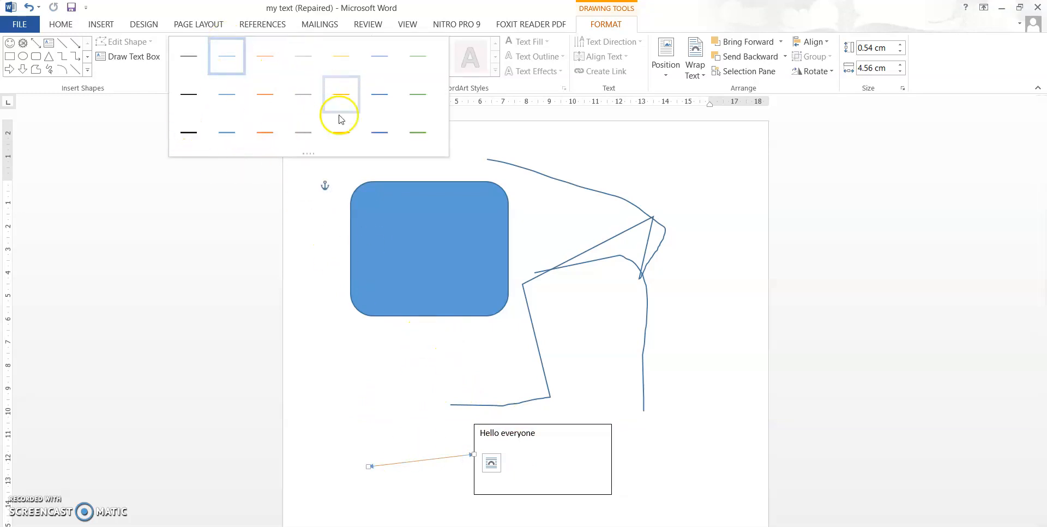
{"action": "mouse_move", "coordinate": [307, 155]}
{"action": "left_mouse_down"}
{"action": "mouse_move", "coordinate": [303, 213]}
{"action": "mouse_move", "coordinate": [306, 168]}
{"action": "left_mouse_up"}
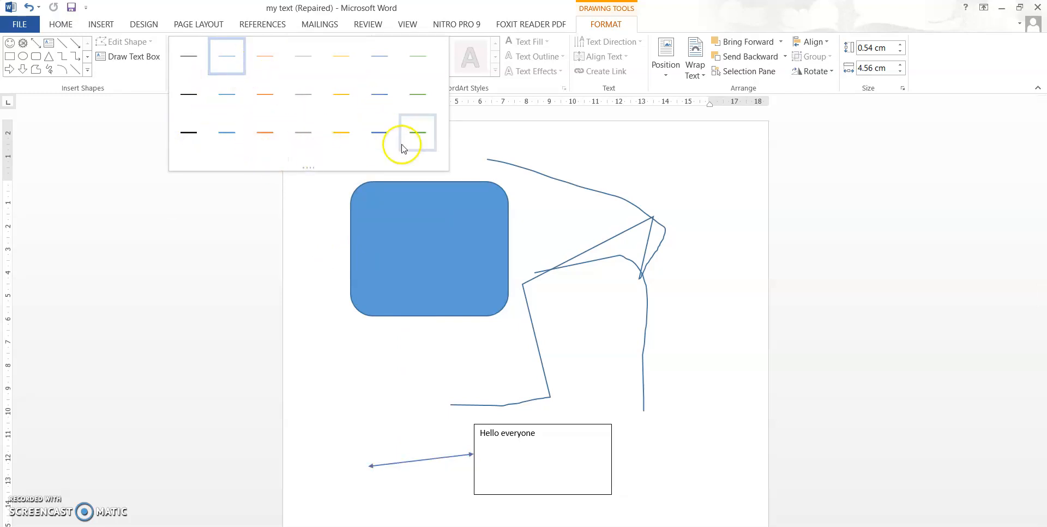
{"action": "left_click", "coordinate": [252, 215]}
- Apply the gold gradient style from the last row of the shape styles to the rounded rectangle
{"action": "left_click", "coordinate": [404, 229]}
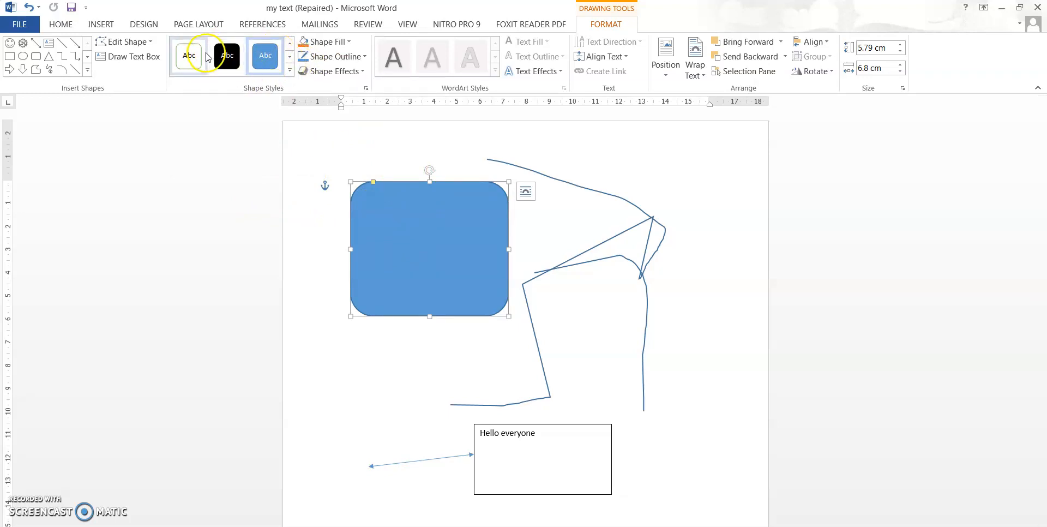
{"action": "left_click", "coordinate": [290, 70]}
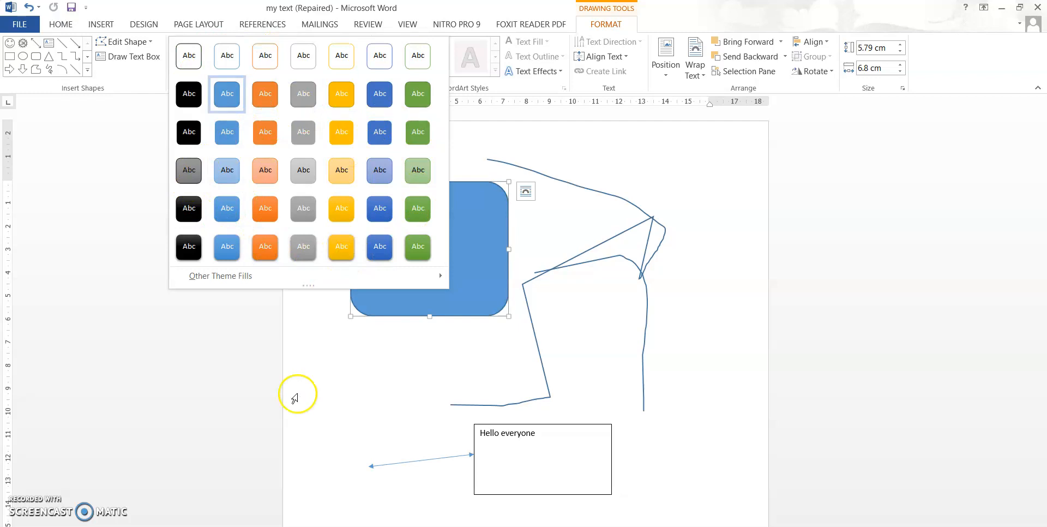
{"action": "left_click", "coordinate": [341, 246]}
- Draw a text box about 4.3 by 2.7 cm inside the gold rectangle and enter "rgnurbgudfu"
{"action": "left_click", "coordinate": [134, 56]}
{"action": "mouse_move", "coordinate": [390, 221]}
{"action": "left_mouse_down"}
{"action": "mouse_move", "coordinate": [453, 293]}
{"action": "mouse_move", "coordinate": [490, 283]}
{"action": "left_mouse_up"}
{"action": "type", "text": "rgnurbgudfu"}
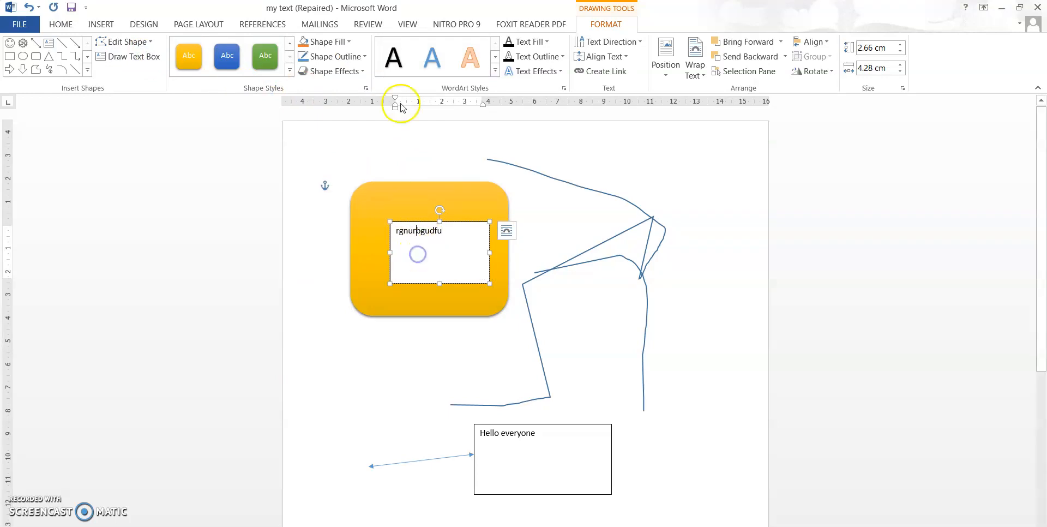
- Fill the text box inside the gold rectangle with standard orange and look through its outline options
{"action": "left_click", "coordinate": [349, 42]}
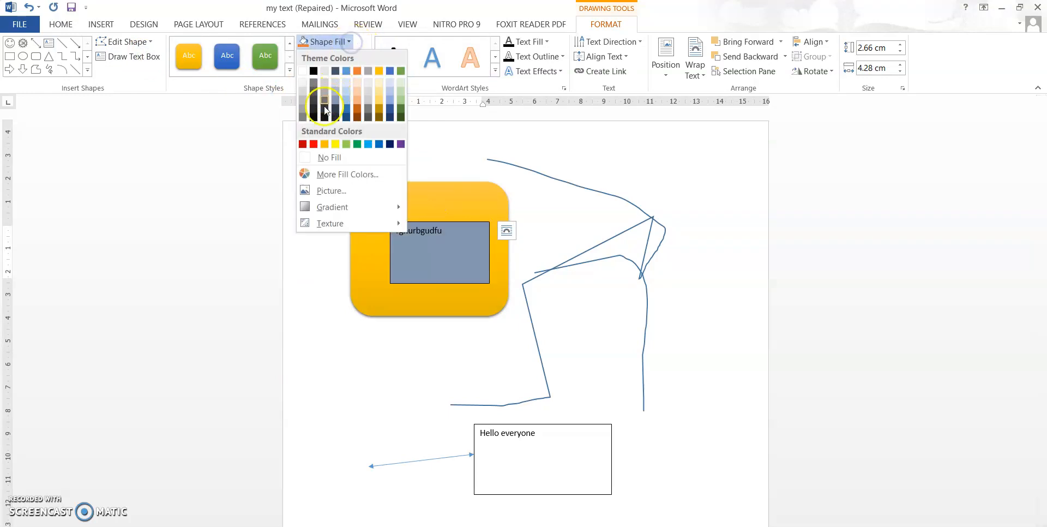
{"action": "left_click", "coordinate": [325, 144]}
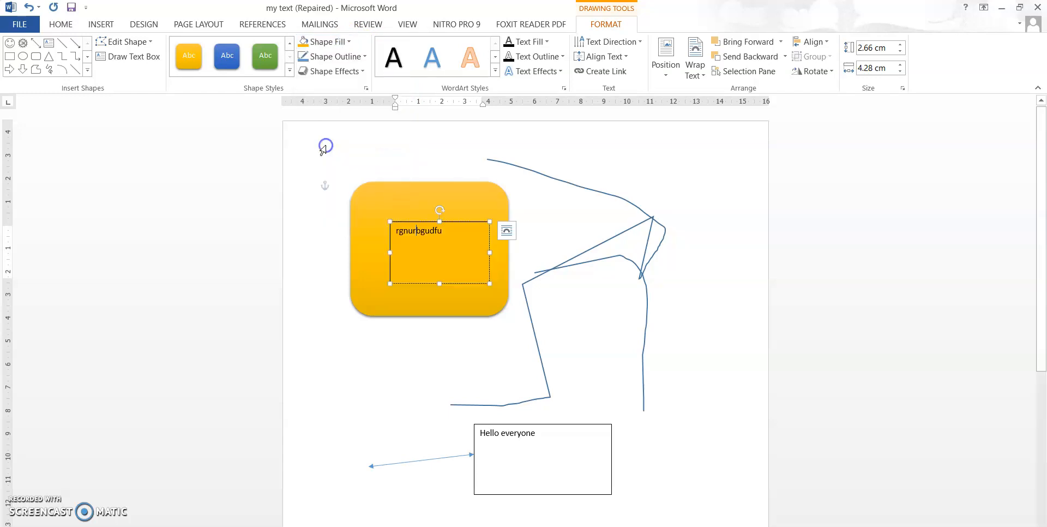
{"action": "left_click", "coordinate": [361, 57]}
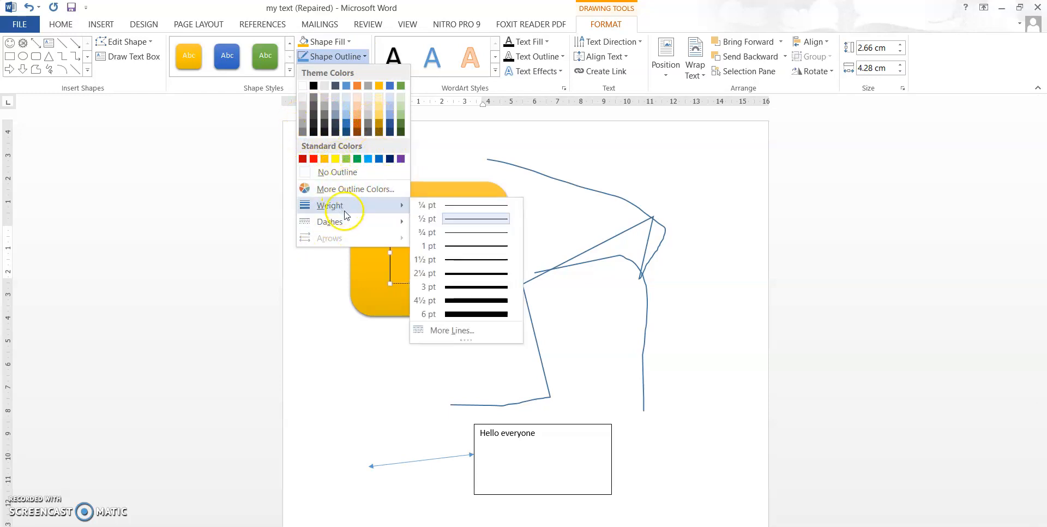
{"action": "left_click", "coordinate": [331, 281]}
- Apply the largest dark blue glow effect to the text box inside the gold rectangle
{"action": "left_click", "coordinate": [334, 71]}
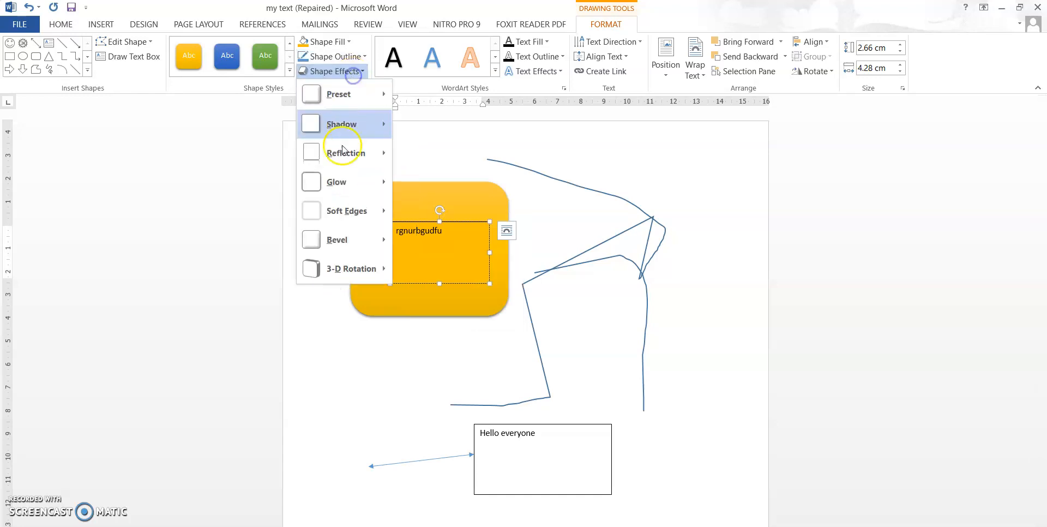
{"action": "mouse_move", "coordinate": [385, 248]}
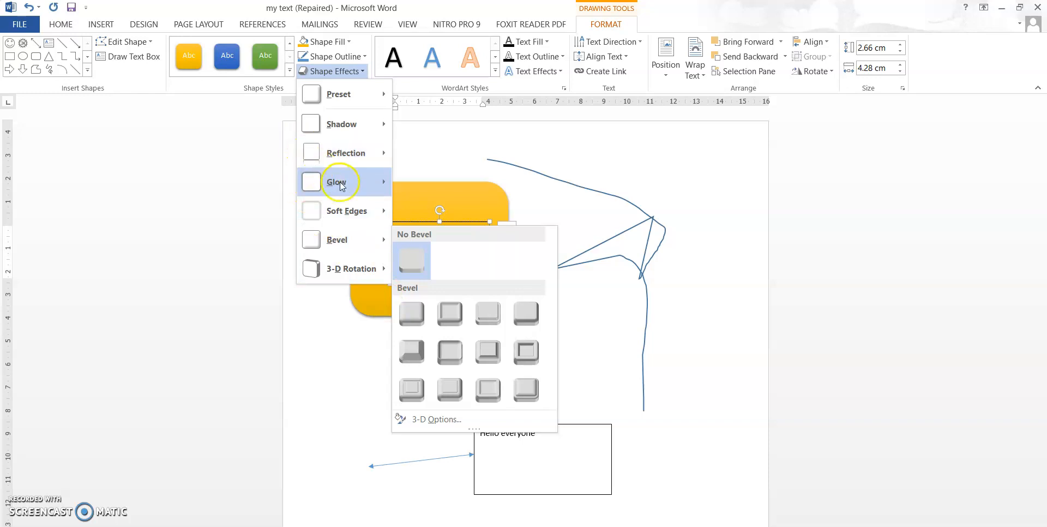
{"action": "mouse_move", "coordinate": [392, 185]}
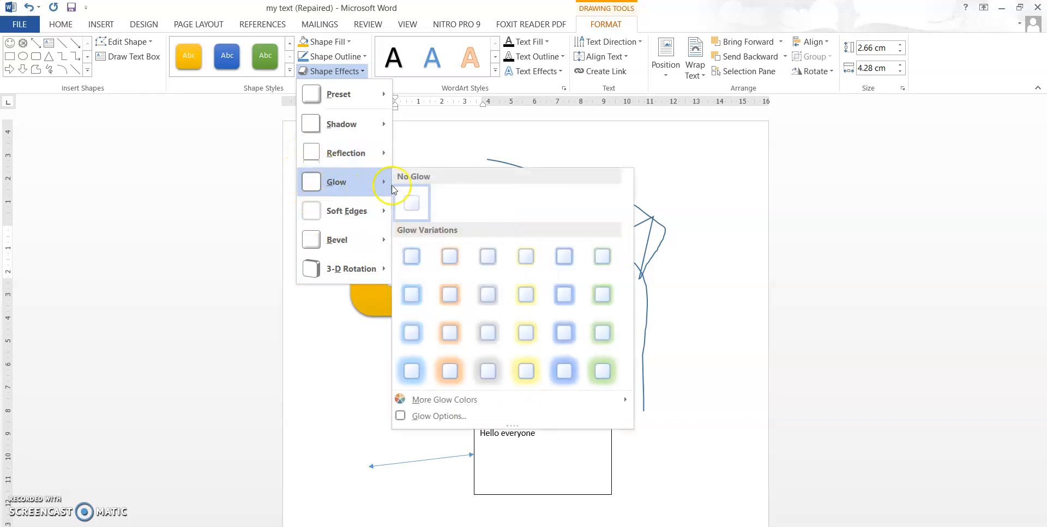
{"action": "left_click", "coordinate": [567, 371]}
{"action": "left_click", "coordinate": [480, 392]}
{"action": "left_click", "coordinate": [451, 265]}
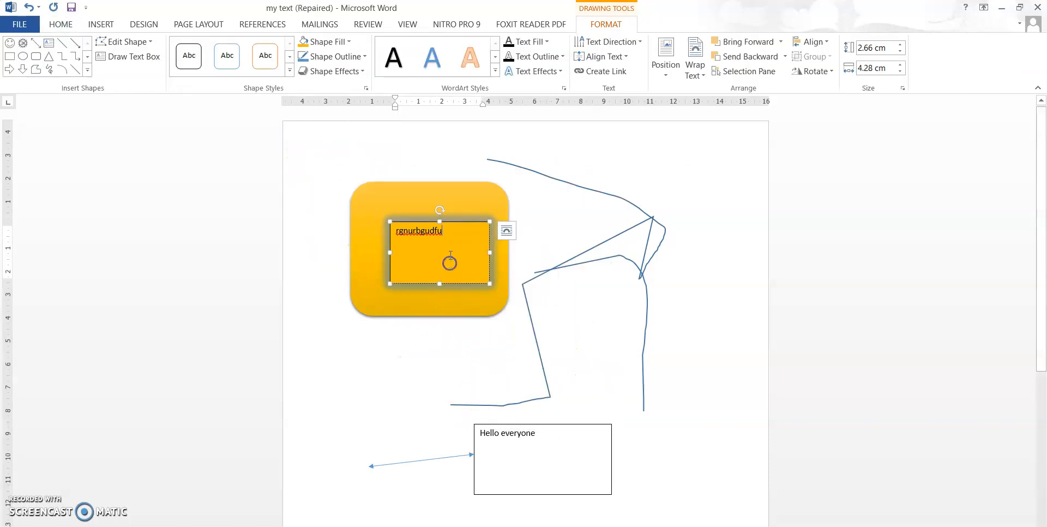
- Move the orange text box up and left inside the gold rectangle and replace its text with a short name
{"action": "left_click_drag", "start_coordinate": [451, 216], "coordinate": [441, 206]}
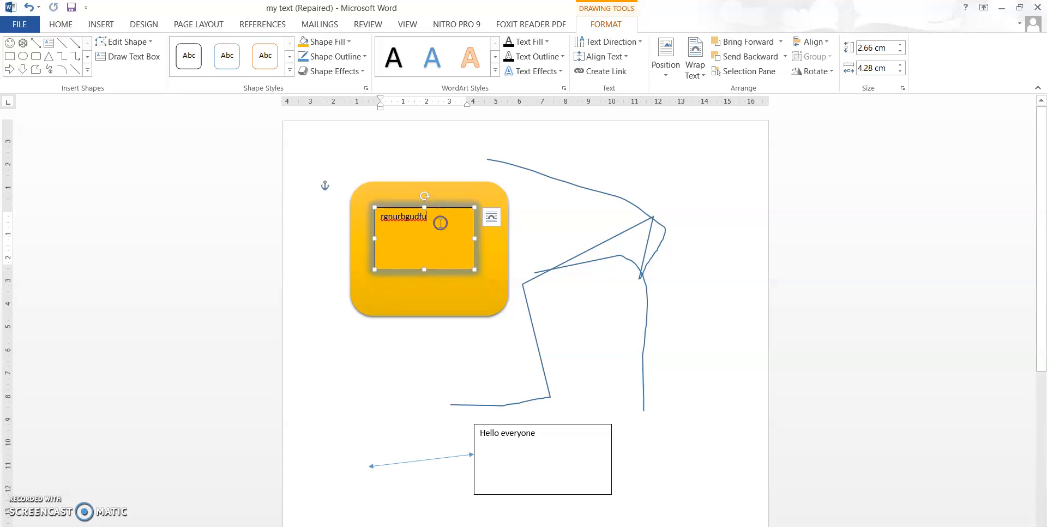
{"action": "left_click", "coordinate": [440, 223]}
{"action": "key", "text": "BackSpace"}
{"action": "key", "text": "BackSpace"}
{"action": "key", "text": "BackSpace"}
{"action": "key", "text": "BackSpace"}
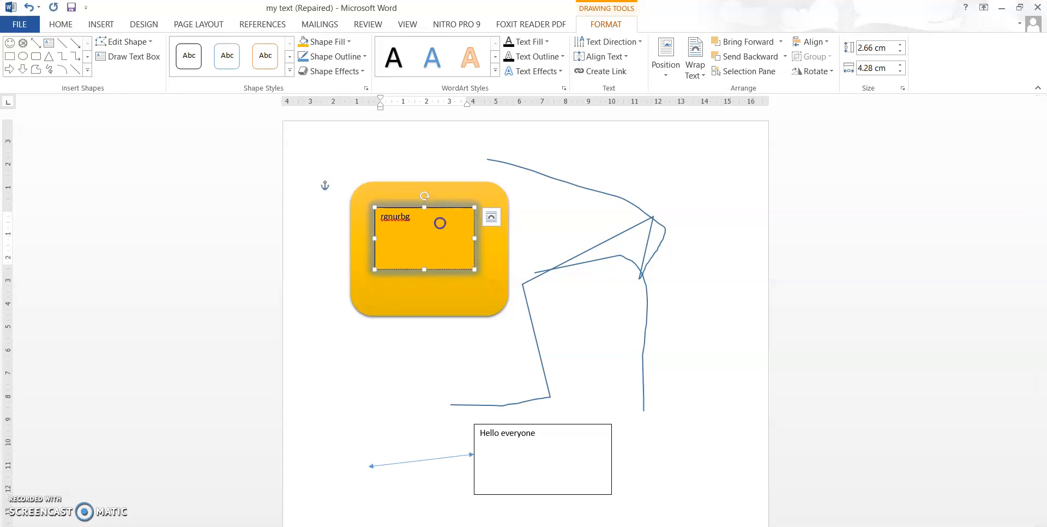
{"action": "type", "text": "vyaz"}
{"action": "key", "text": "BackSpace"}
{"action": "type", "text": "s"}
- Align the orange text box's text to the middle and rotate all its text 90°
{"action": "left_click", "coordinate": [630, 57]}
{"action": "left_click", "coordinate": [618, 125]}
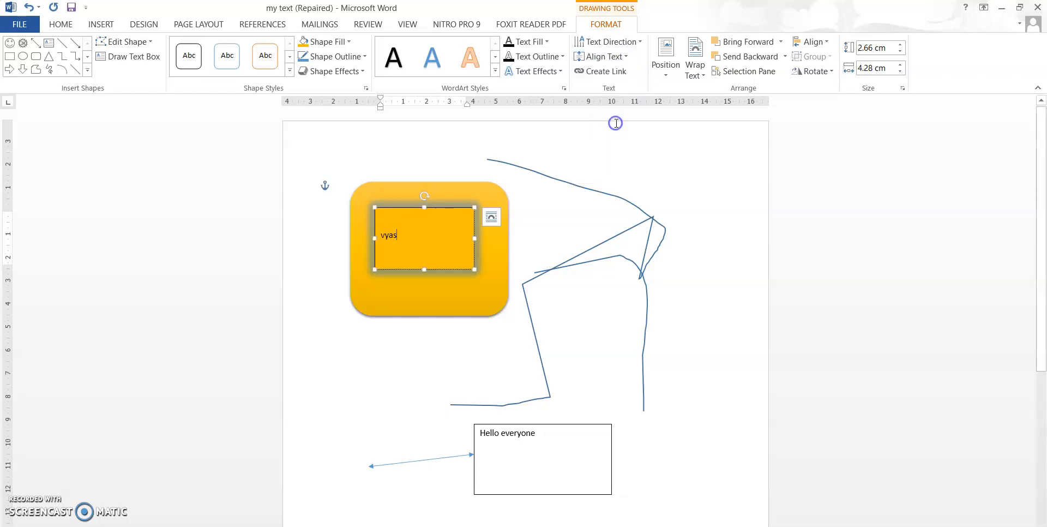
{"action": "left_click", "coordinate": [623, 48]}
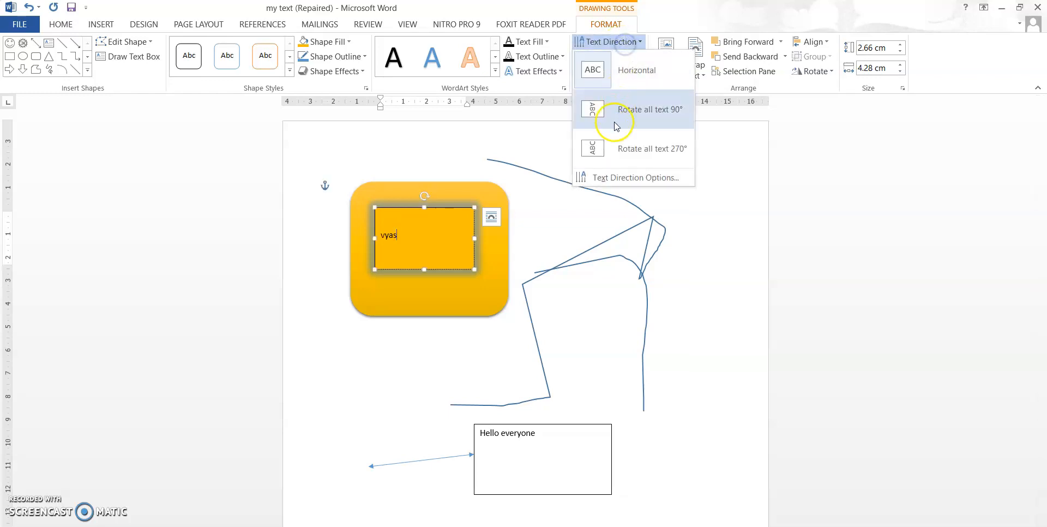
{"action": "left_click", "coordinate": [599, 115]}
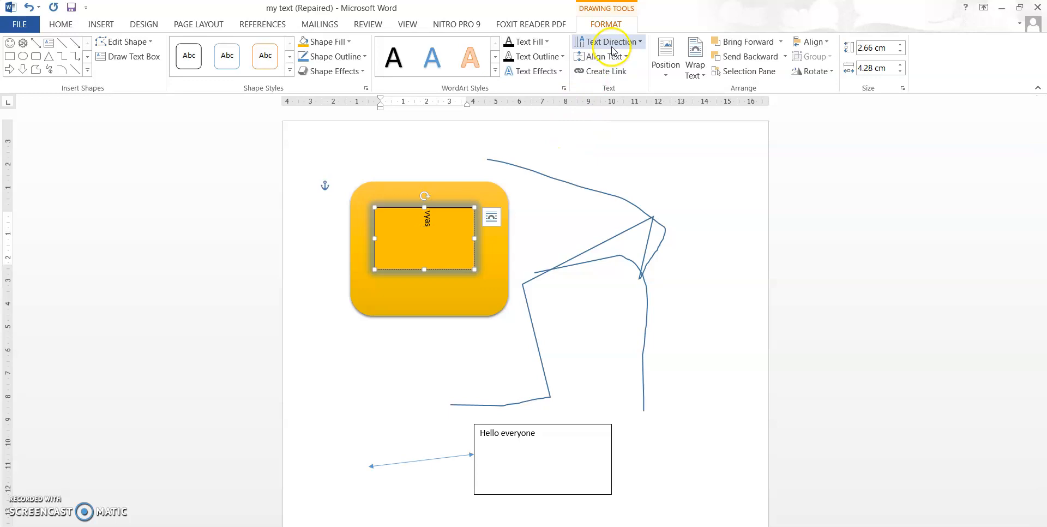
- Preview the page position presets with text wrapping for the orange text box
{"action": "left_click", "coordinate": [672, 75]}
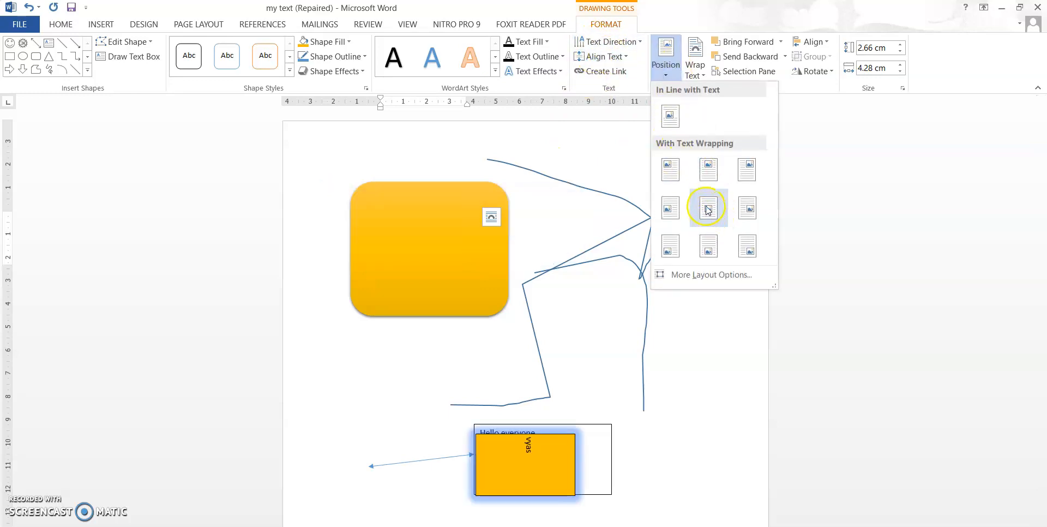
{"action": "left_click", "coordinate": [681, 166]}
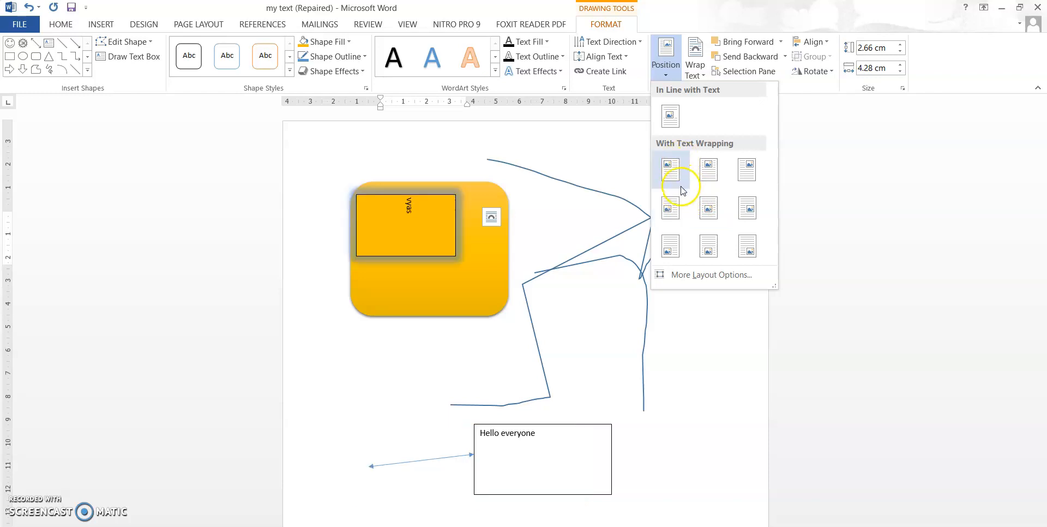
{"action": "left_click", "coordinate": [668, 54]}
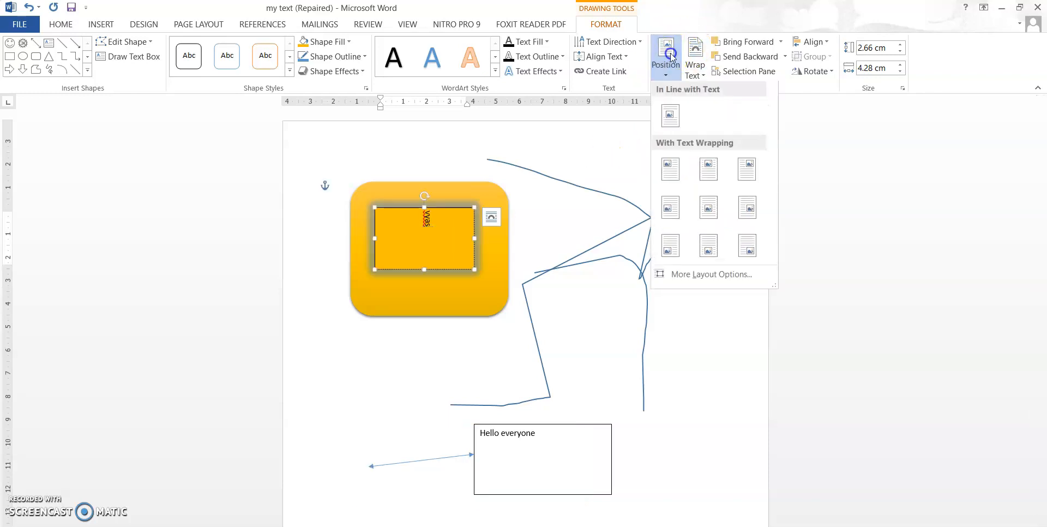
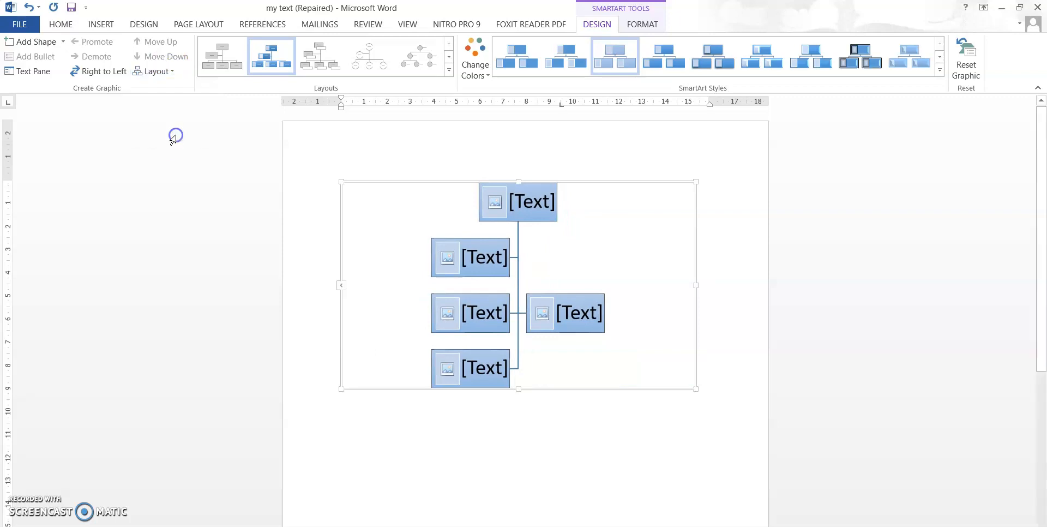
- Flip the SmartArt picture organization chart to the opposite direction and back, selecting a different box each time
{"action": "left_click", "coordinate": [486, 260]}
{"action": "left_click", "coordinate": [109, 71]}
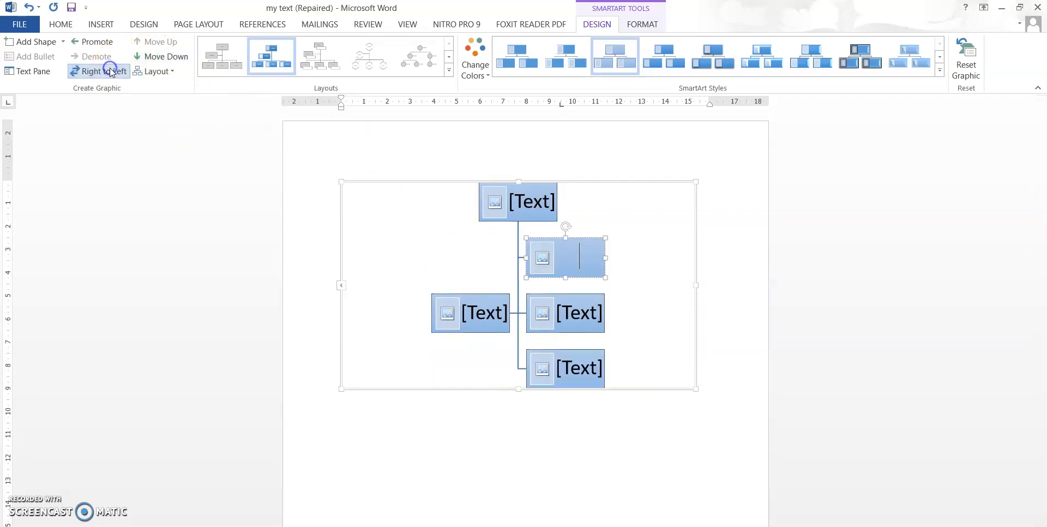
{"action": "left_click", "coordinate": [477, 306]}
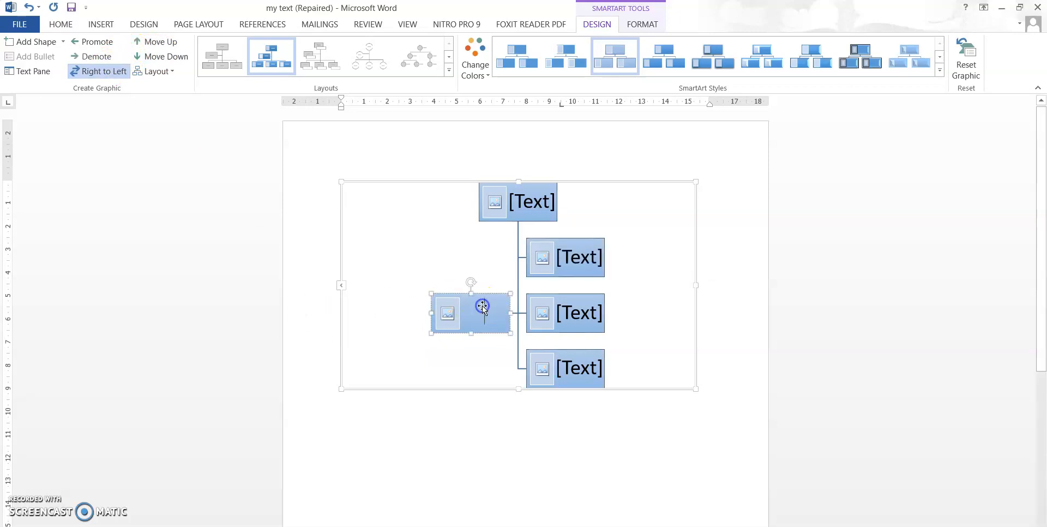
{"action": "left_click", "coordinate": [109, 70]}
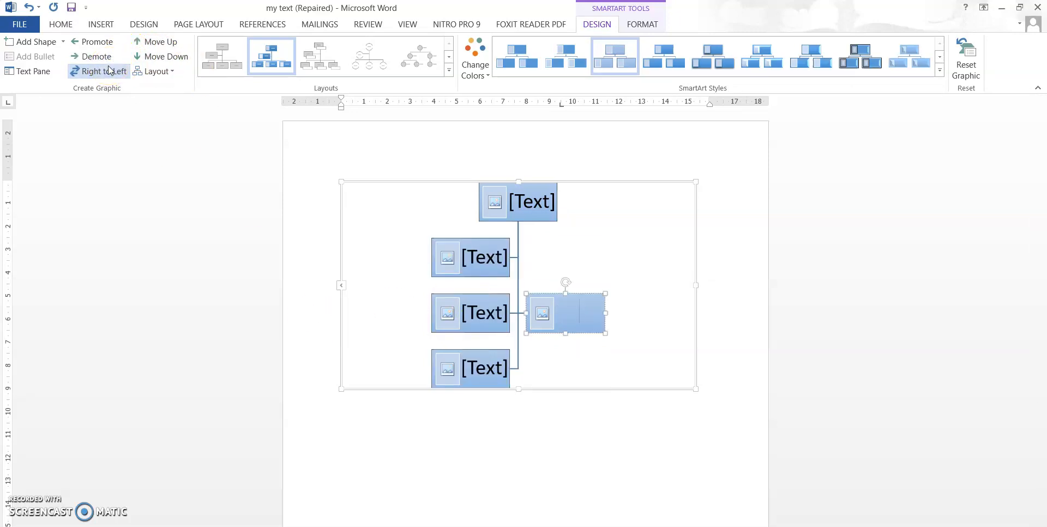
- Promote the selected organization chart box to the top level and demote it twice to hang below a neighbouring box
{"action": "left_click", "coordinate": [93, 47]}
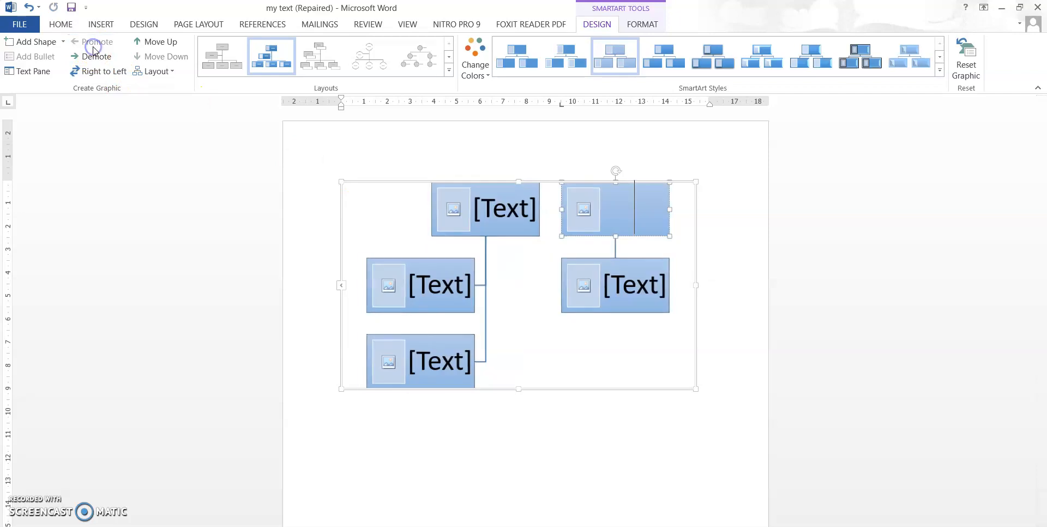
{"action": "left_click", "coordinate": [95, 57]}
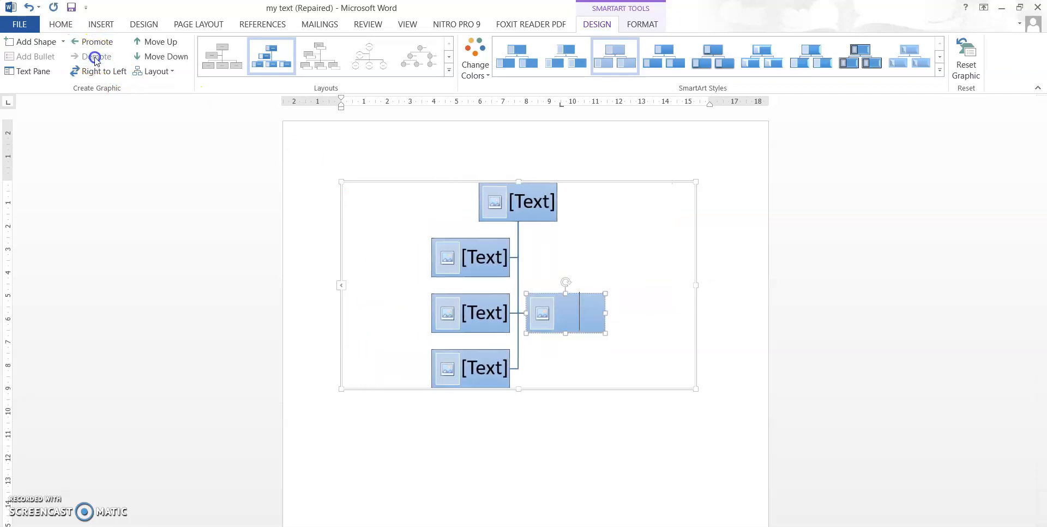
{"action": "left_click", "coordinate": [95, 58]}
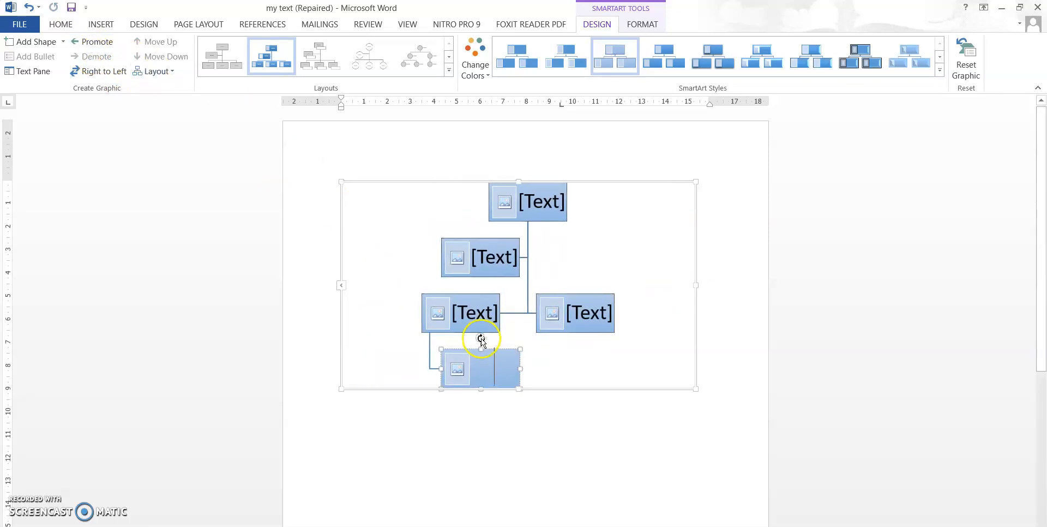
- View the organization chart's entries in its text pane, down to the last one, and close the pane
{"action": "left_click", "coordinate": [37, 72]}
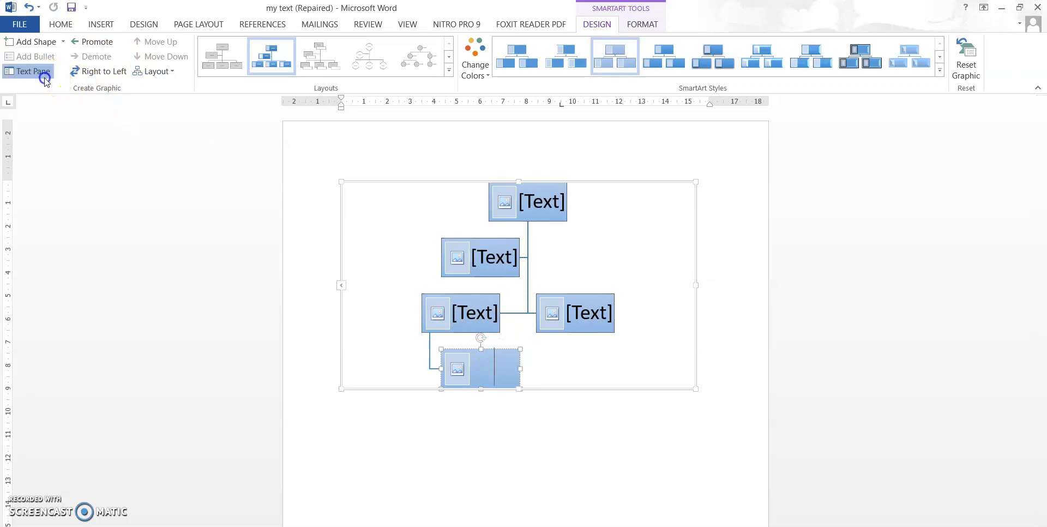
{"action": "left_click", "coordinate": [324, 286]}
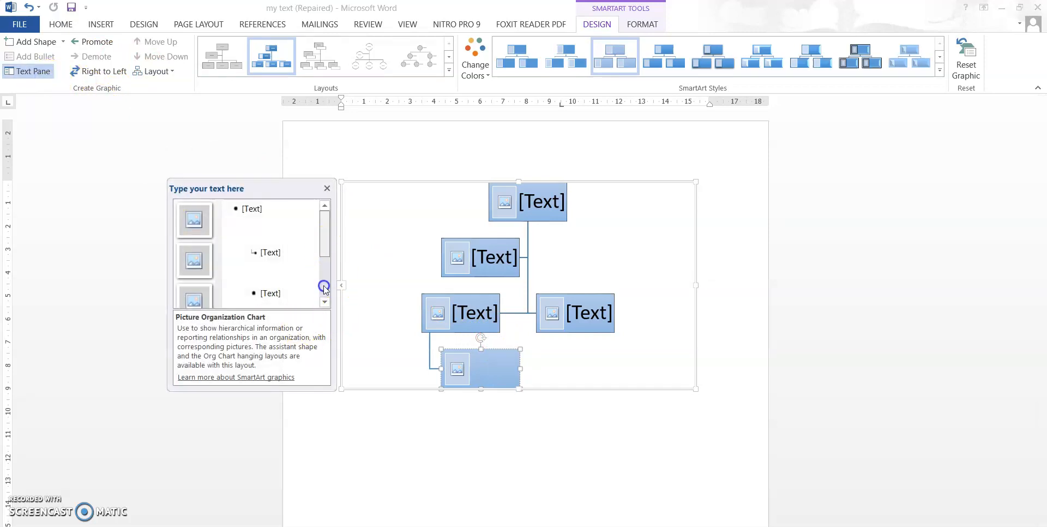
{"action": "left_click", "coordinate": [325, 302]}
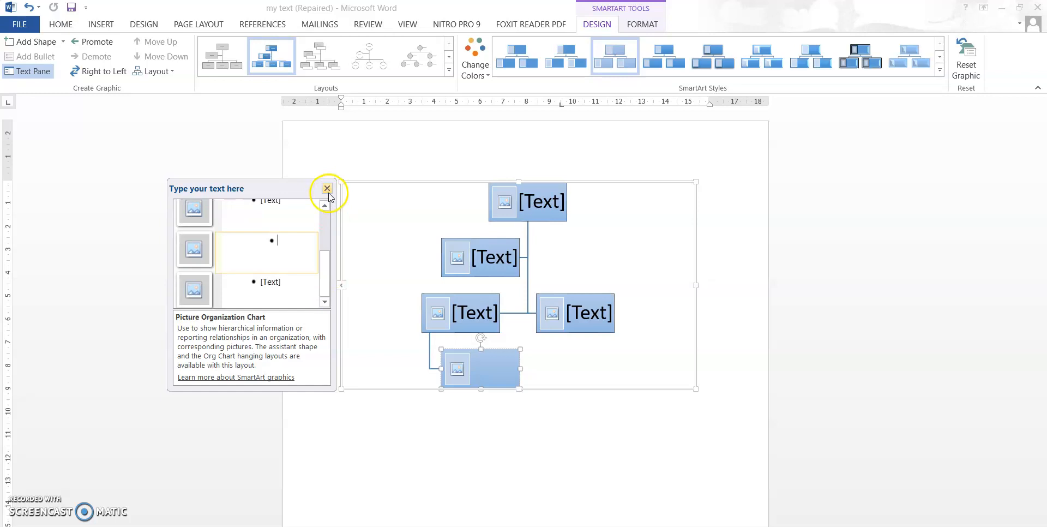
{"action": "left_click", "coordinate": [328, 189]}
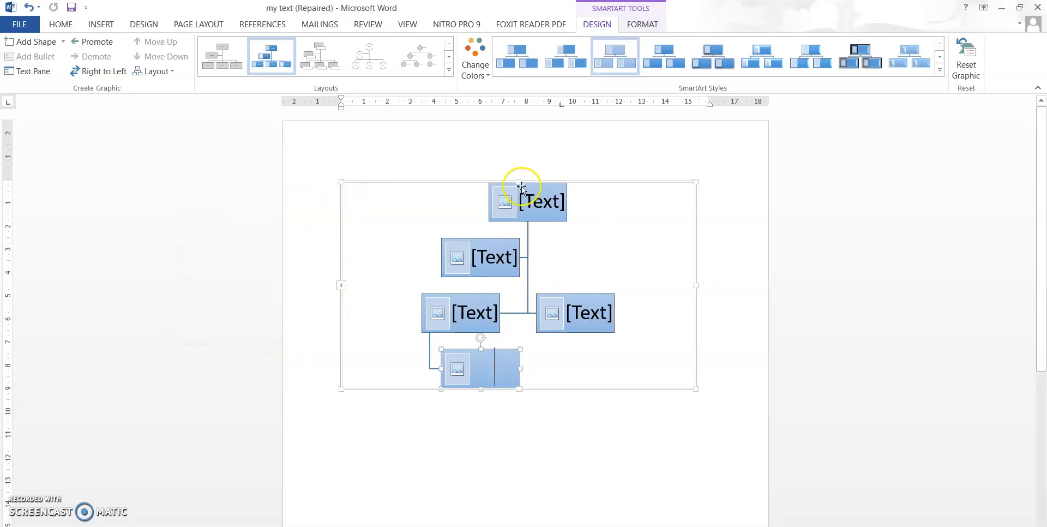
- Recolor the organization chart with the last Colorful scheme and choose the Standard layout for the selected box
{"action": "left_click", "coordinate": [478, 74]}
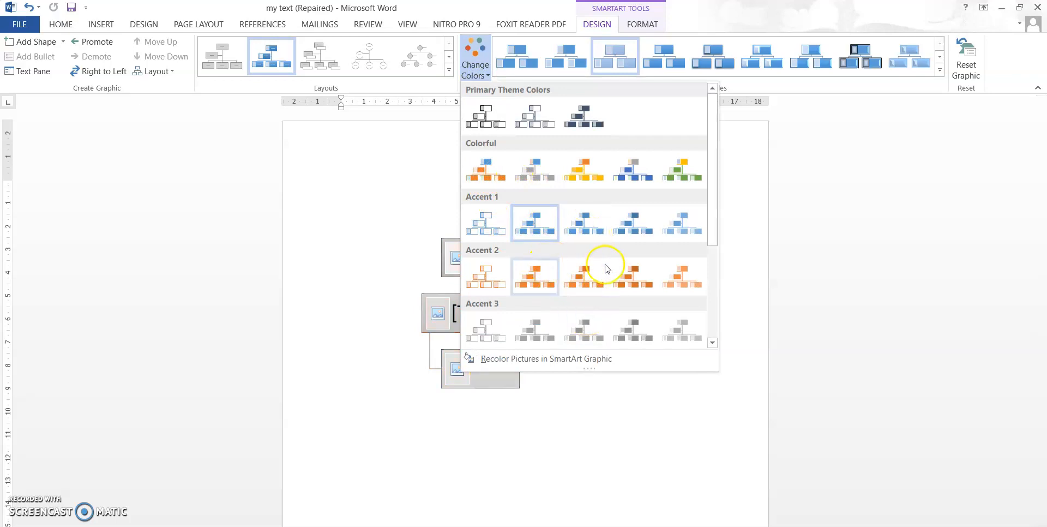
{"action": "left_click", "coordinate": [689, 174]}
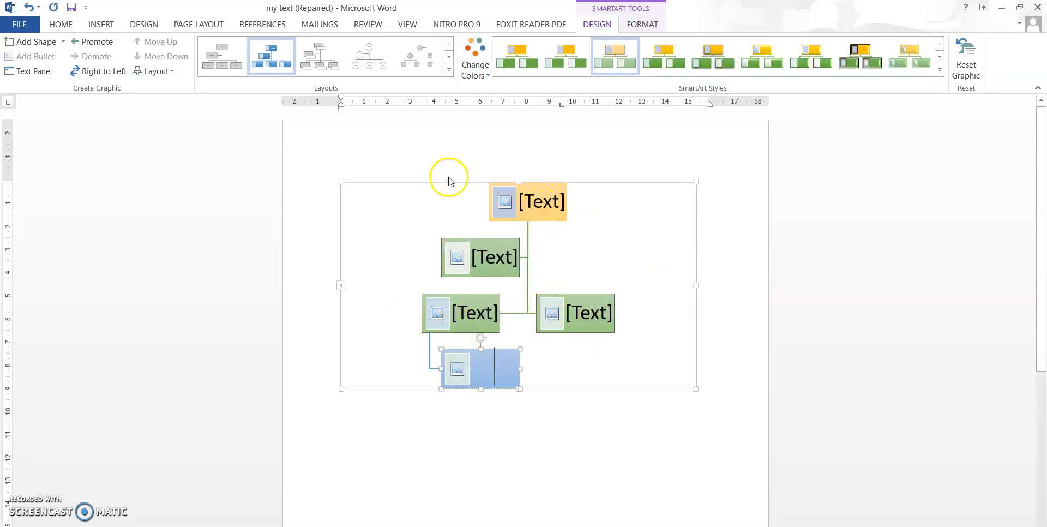
{"action": "left_click", "coordinate": [156, 71]}
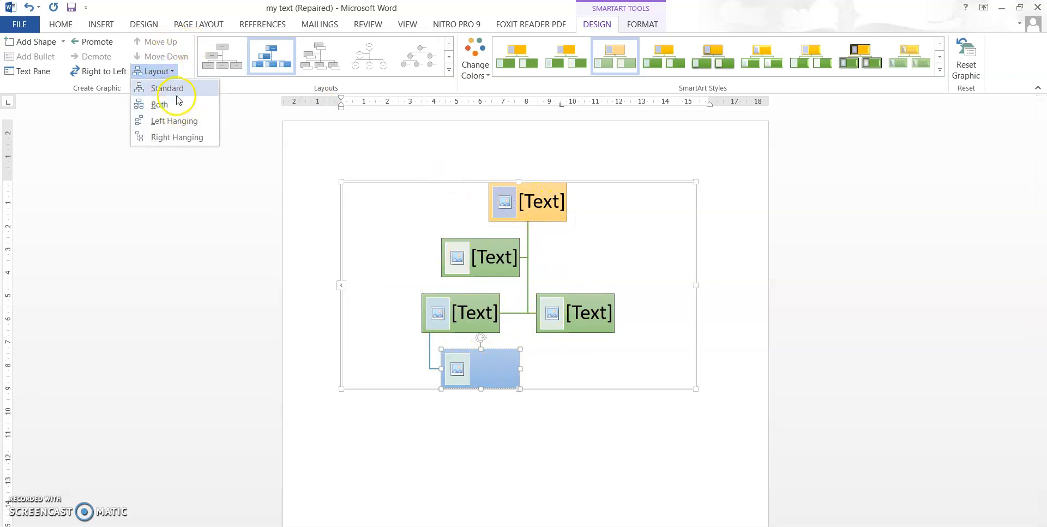
{"action": "left_click", "coordinate": [173, 90]}
{"action": "left_click", "coordinate": [366, 192]}
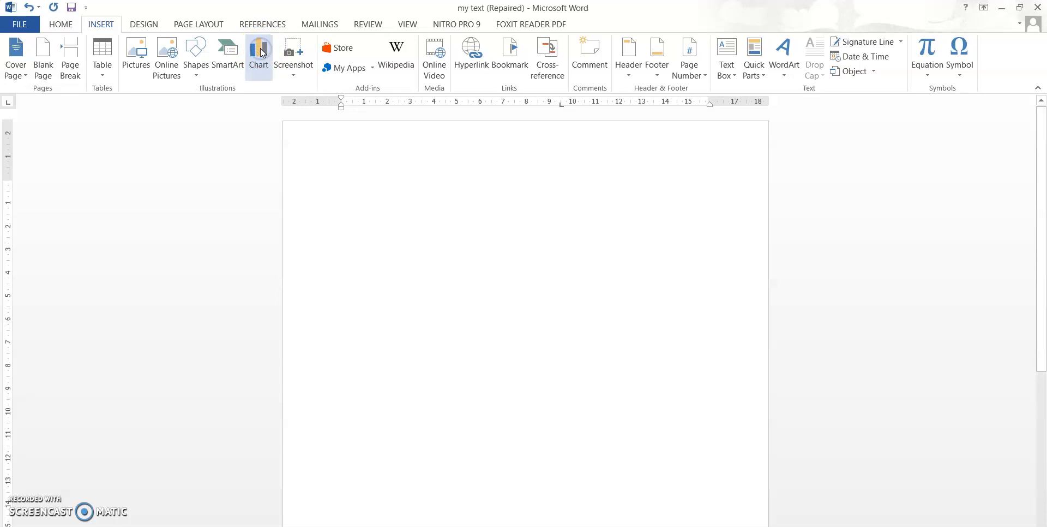
- Open the chart insertion dialog and preview the line and pie chart types
{"action": "left_click", "coordinate": [261, 53]}
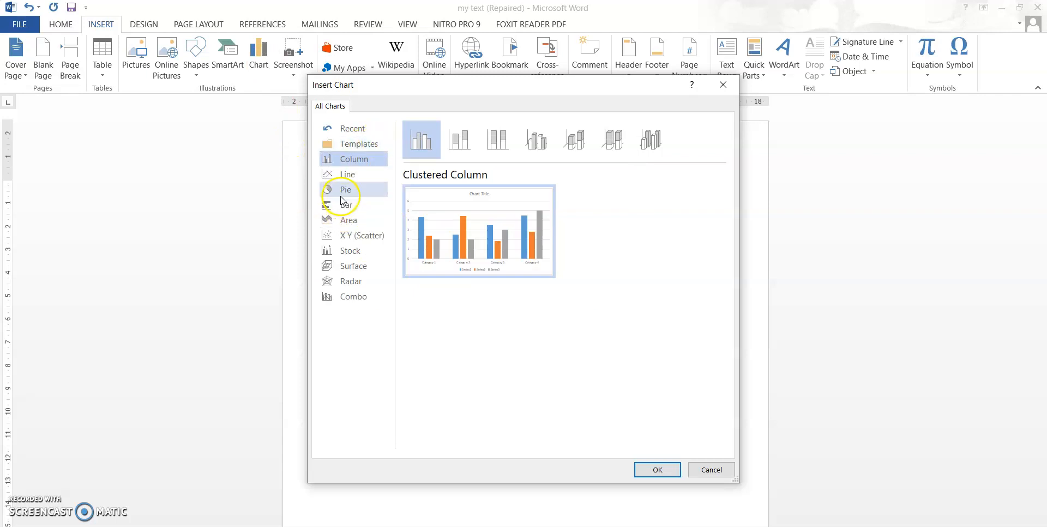
{"action": "left_click", "coordinate": [349, 175]}
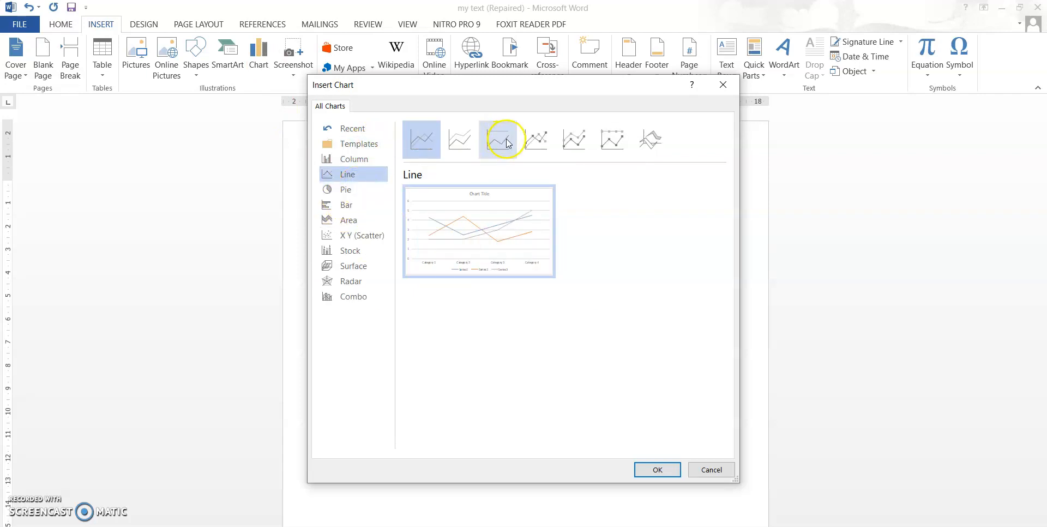
{"action": "mouse_move", "coordinate": [458, 218]}
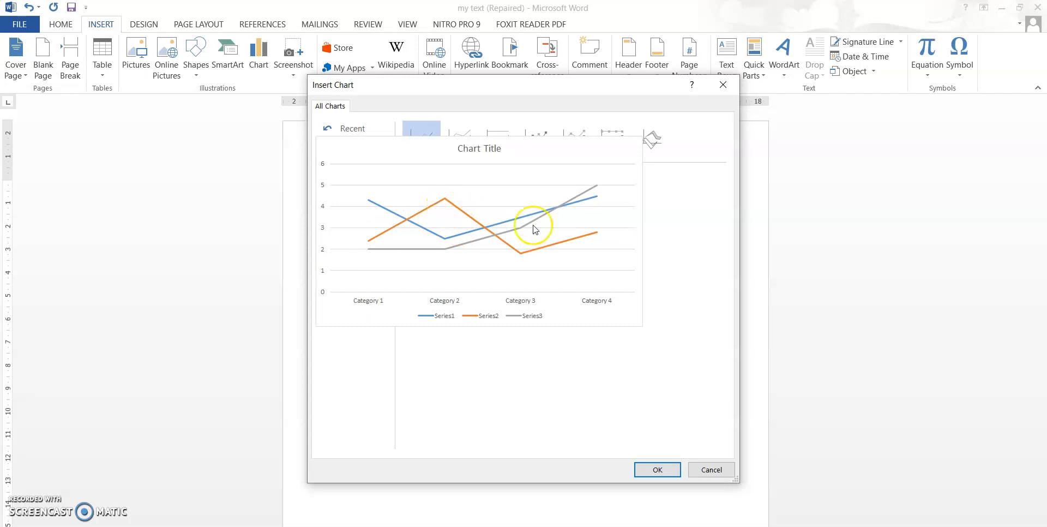
{"action": "left_click", "coordinate": [363, 192]}
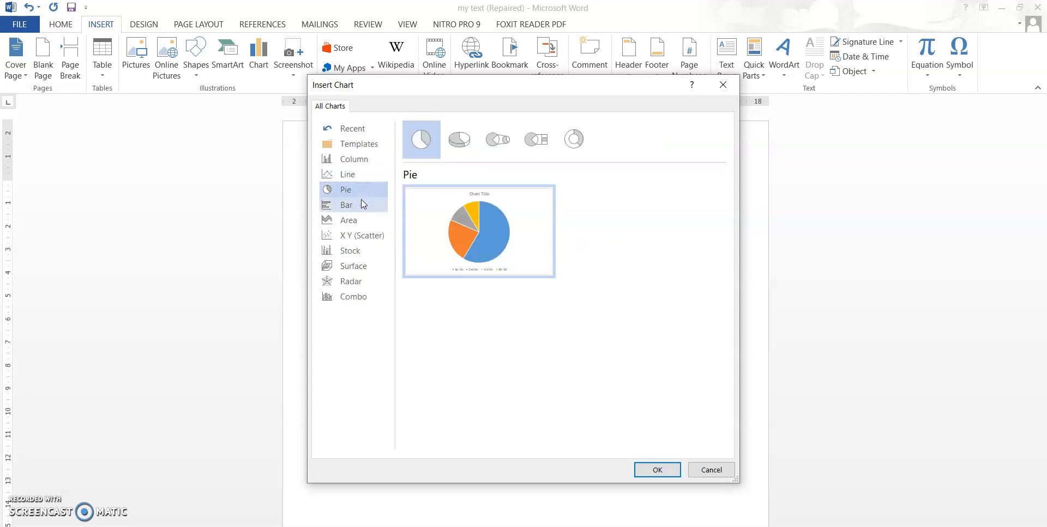
{"action": "mouse_move", "coordinate": [499, 237]}
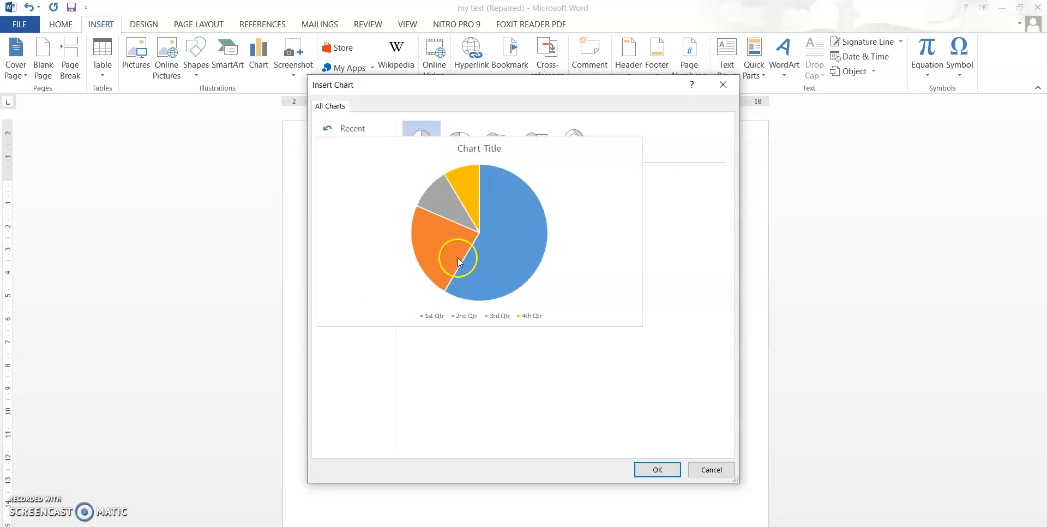
- Look through the bar chart variants, including Stacked Bar, 3-D Clustered Bar and 3-D Stacked Bar
{"action": "left_click", "coordinate": [355, 206]}
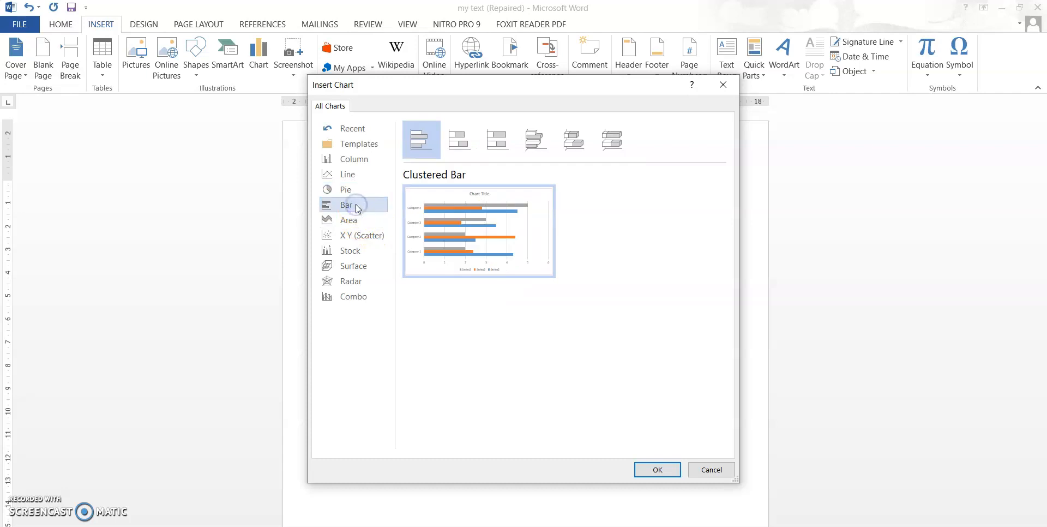
{"action": "left_click", "coordinate": [462, 140]}
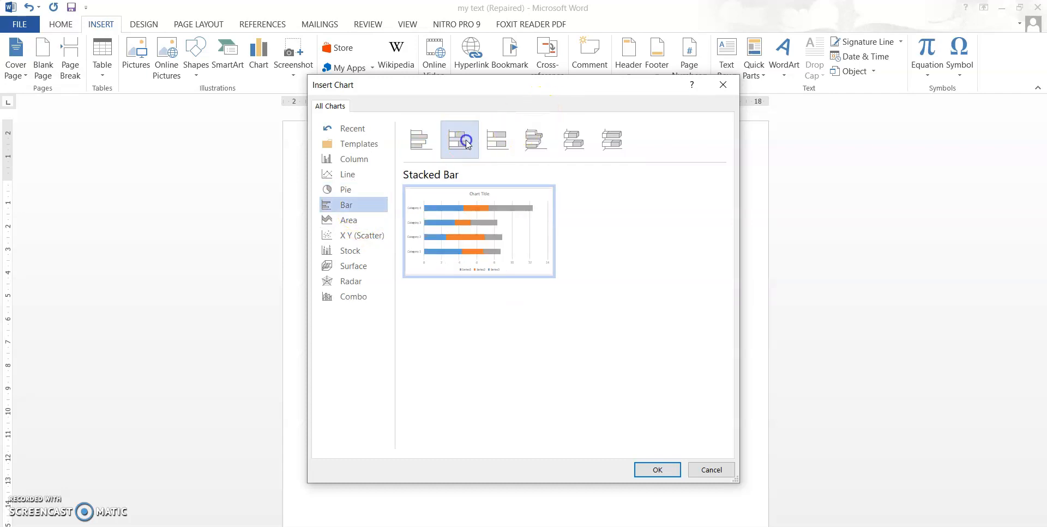
{"action": "left_click", "coordinate": [490, 143]}
{"action": "left_click", "coordinate": [534, 142]}
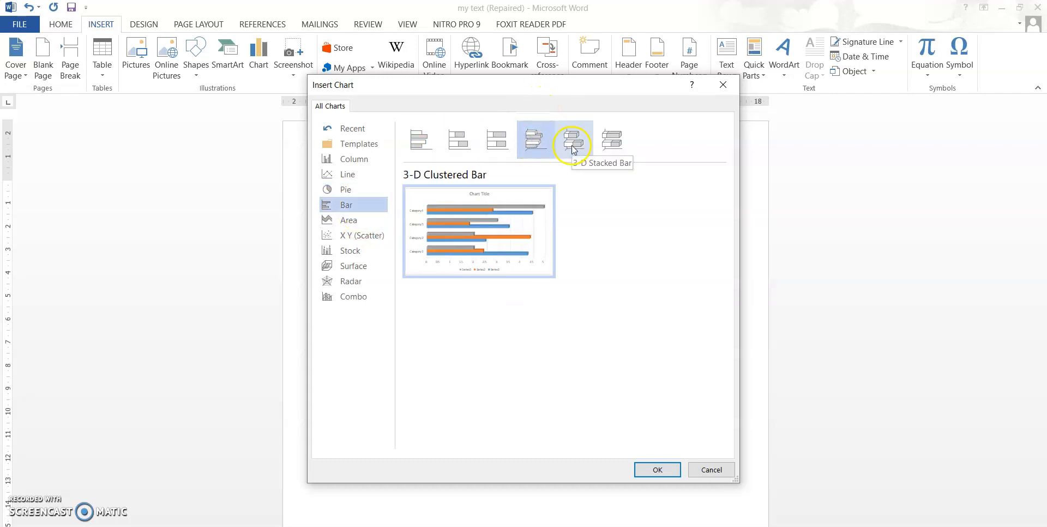
{"action": "left_click", "coordinate": [573, 145]}
- Preview the column chart variants, including 3-D 100% Stacked Column and 3-D Clustered Column
{"action": "left_click", "coordinate": [354, 159]}
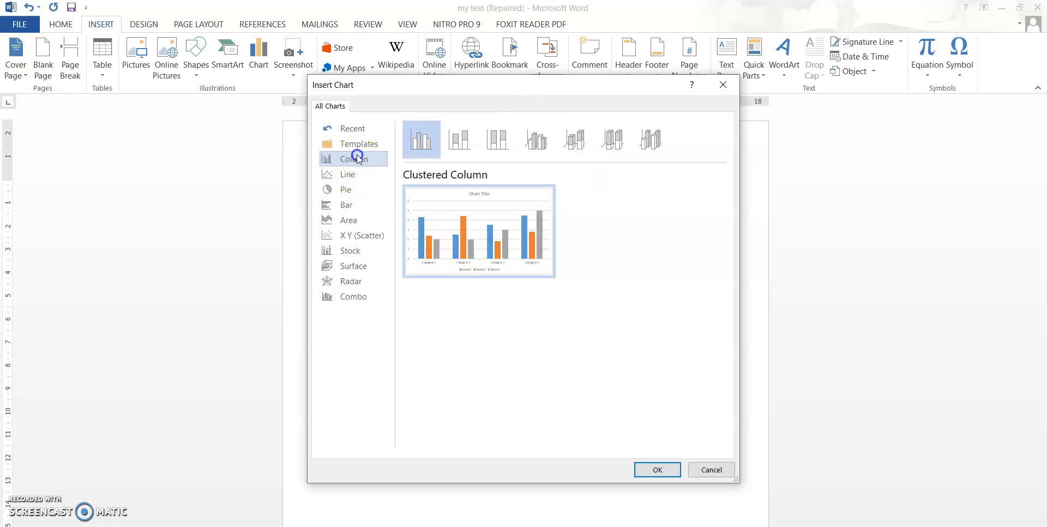
{"action": "left_click", "coordinate": [582, 141]}
{"action": "left_click", "coordinate": [614, 143]}
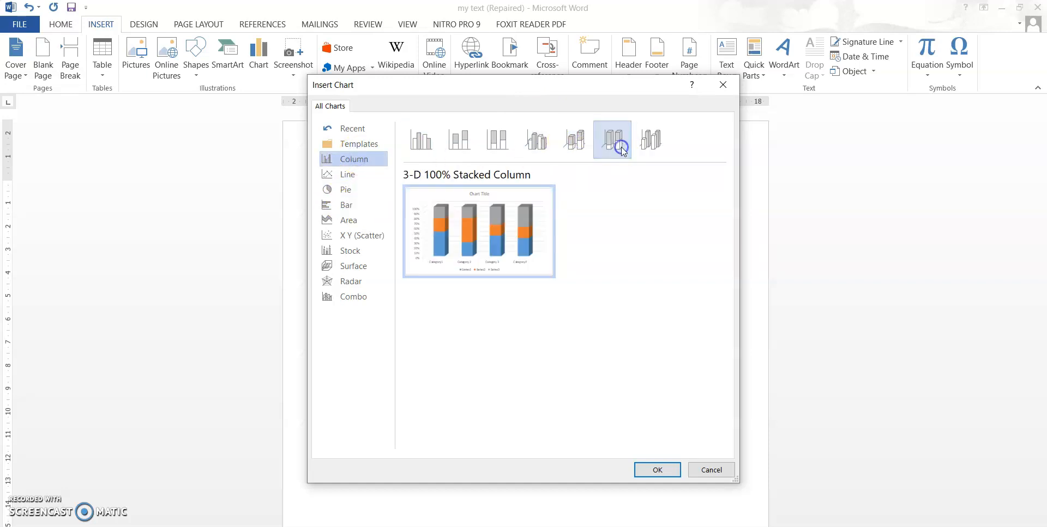
{"action": "left_click", "coordinate": [534, 143]}
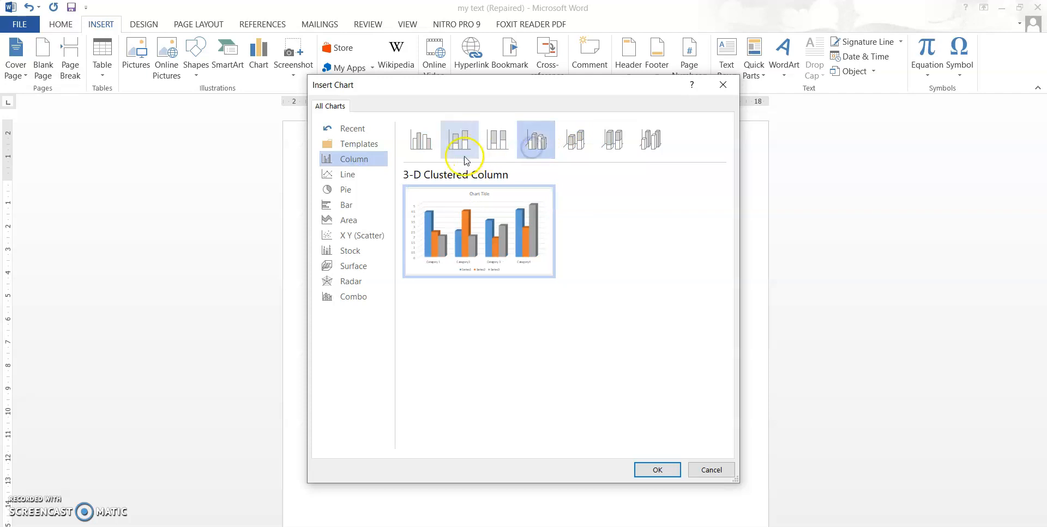
- Preview the X Y (Scatter), Stock, Radar and Surface chart types
{"action": "left_click", "coordinate": [359, 238]}
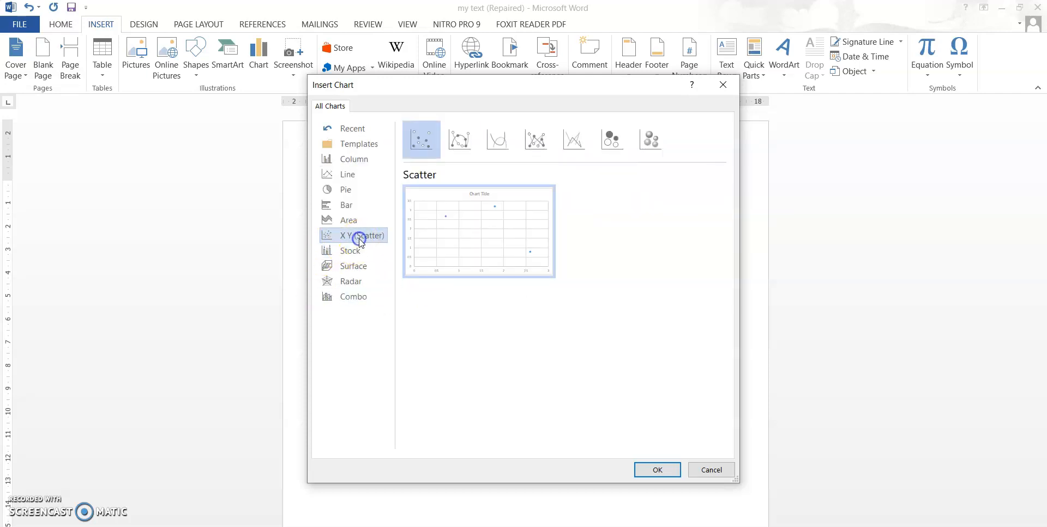
{"action": "left_click", "coordinate": [359, 251]}
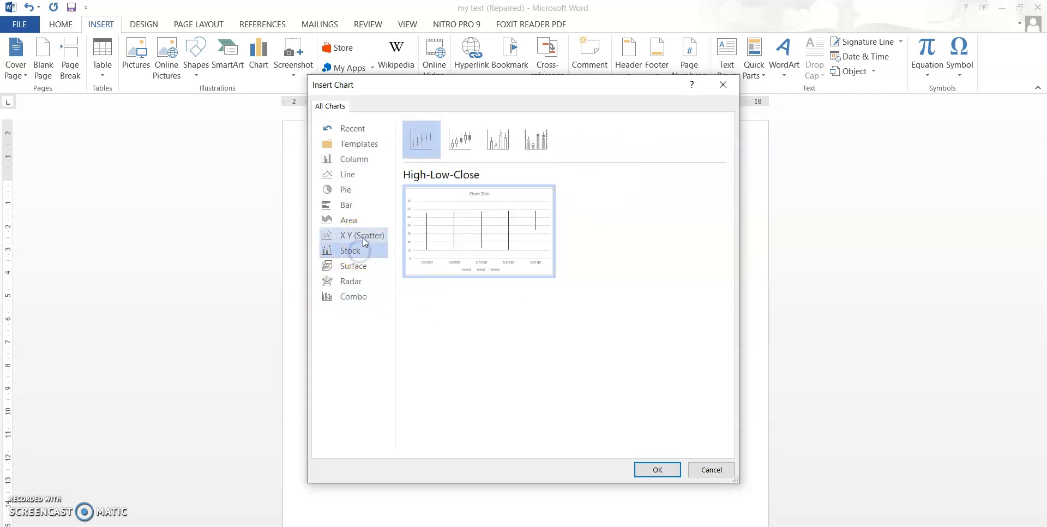
{"action": "left_click", "coordinate": [363, 238]}
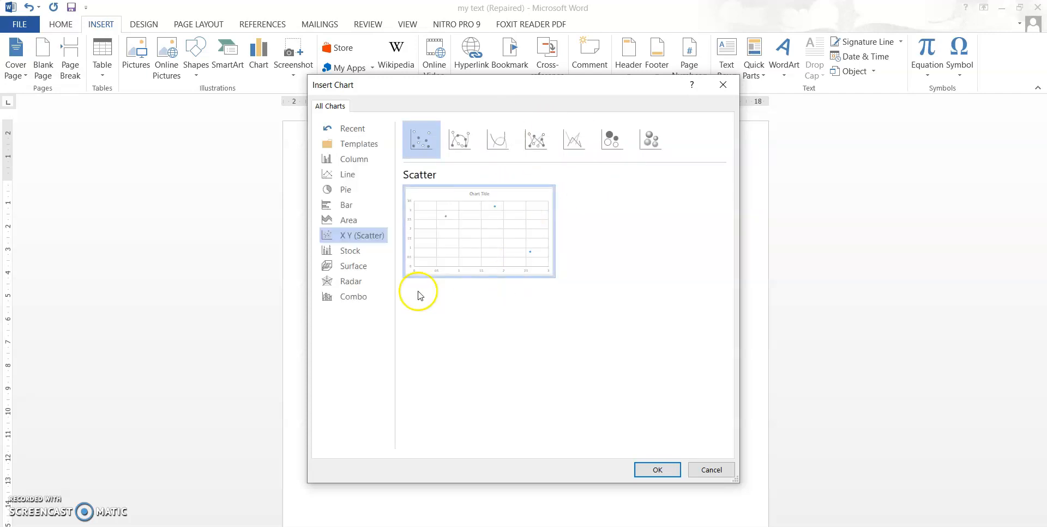
{"action": "left_click", "coordinate": [361, 280]}
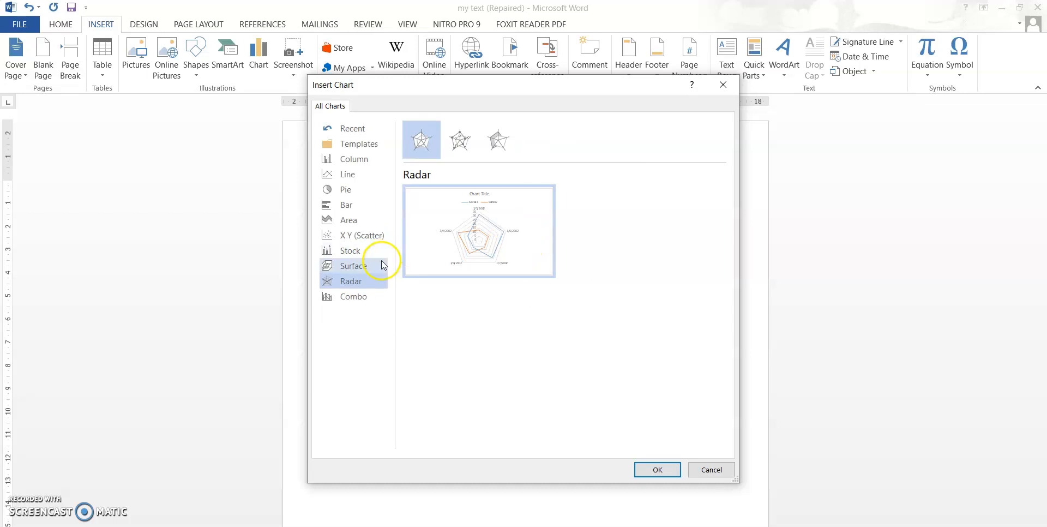
{"action": "left_click", "coordinate": [377, 268]}
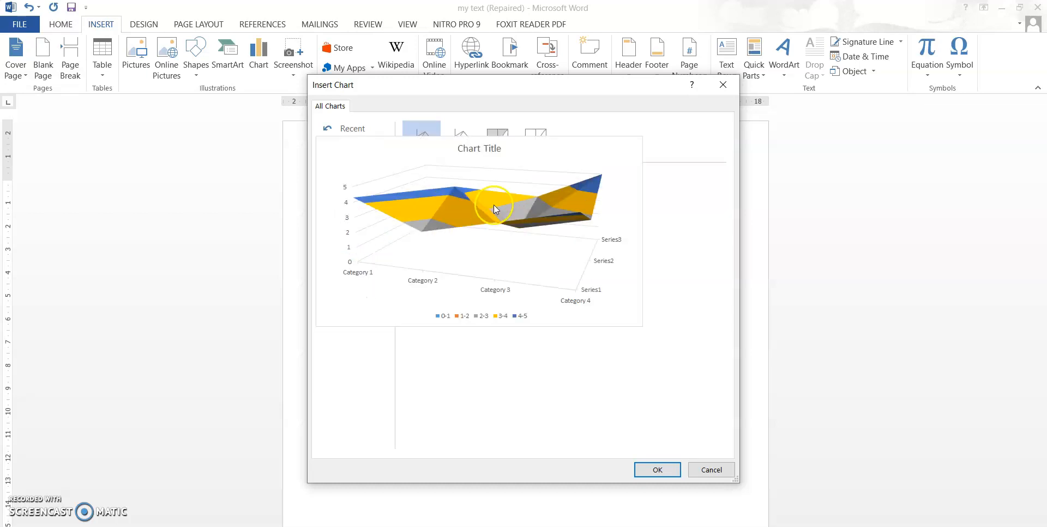
- Preview the Combo chart variants, including Stacked Area - Clustered Column and Custom Combination
{"action": "left_click", "coordinate": [364, 297]}
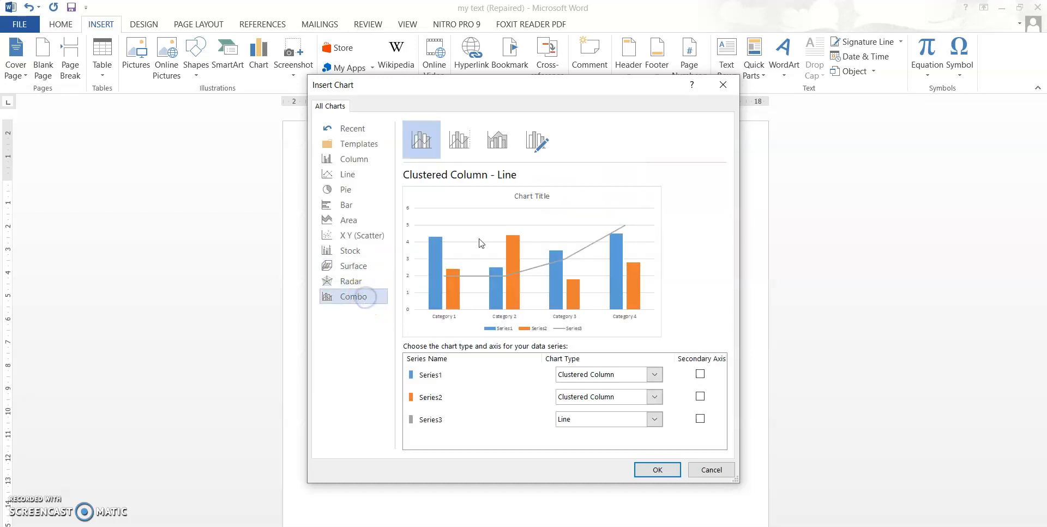
{"action": "left_click", "coordinate": [498, 155]}
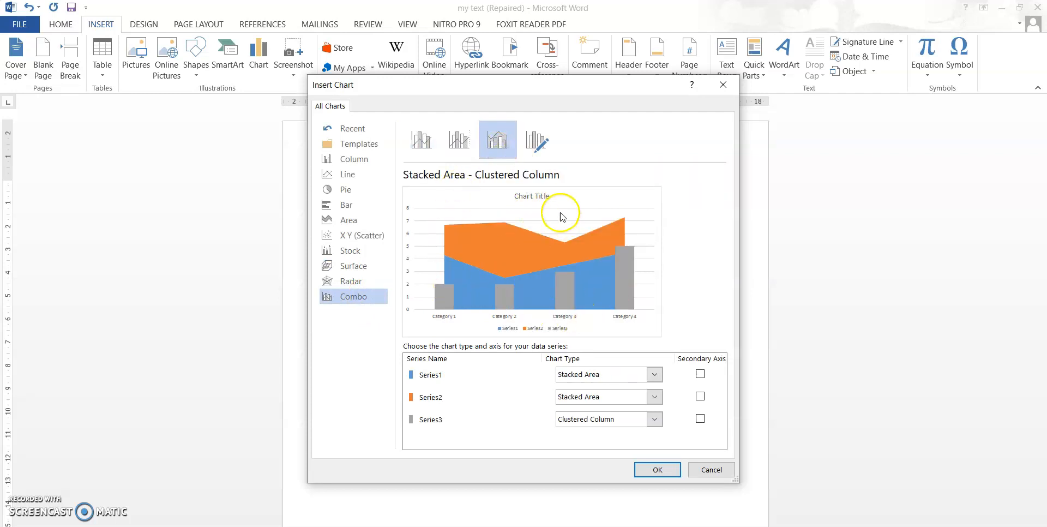
{"action": "left_click", "coordinate": [537, 141]}
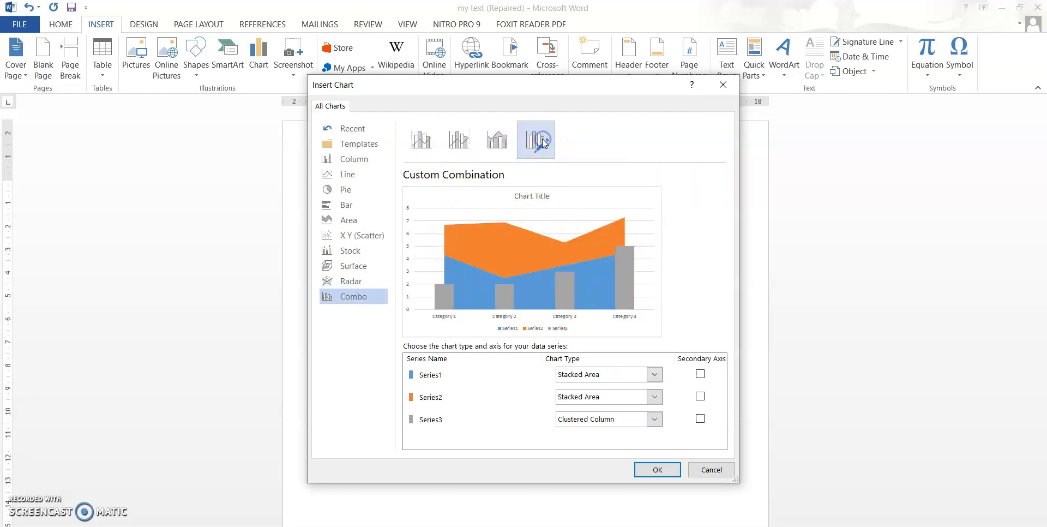
- Insert a 3-D Clustered Column chart and place its data sheet just below the chart
{"action": "left_click", "coordinate": [375, 160]}
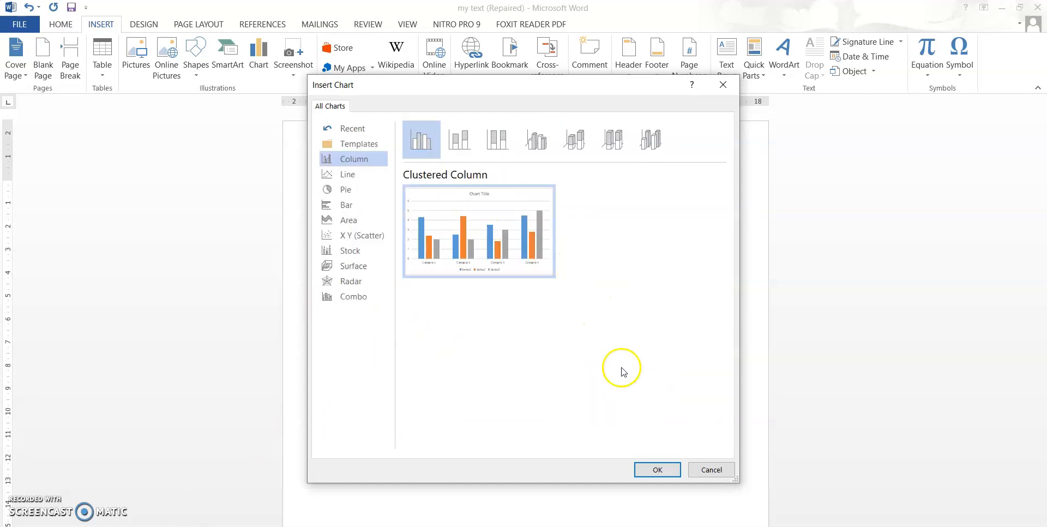
{"action": "left_click", "coordinate": [572, 144]}
{"action": "double_click", "coordinate": [504, 216]}
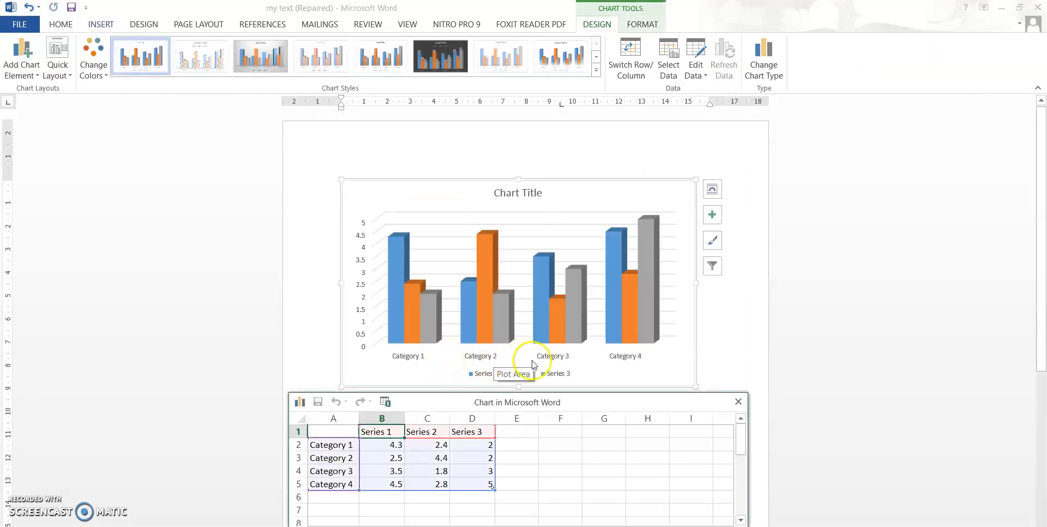
{"action": "left_click_drag", "start_coordinate": [1038, 195], "coordinate": [1044, 210]}
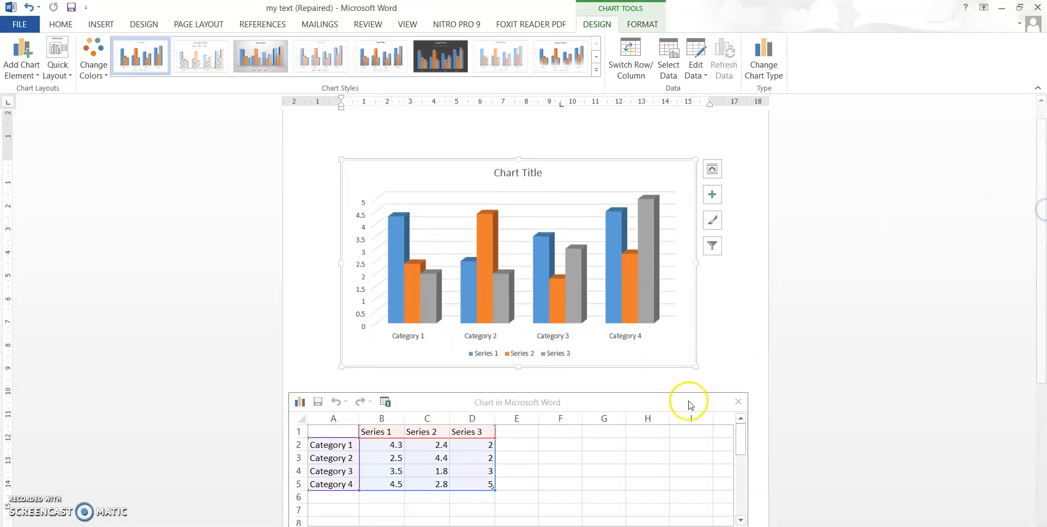
{"action": "left_click_drag", "start_coordinate": [666, 404], "coordinate": [668, 384]}
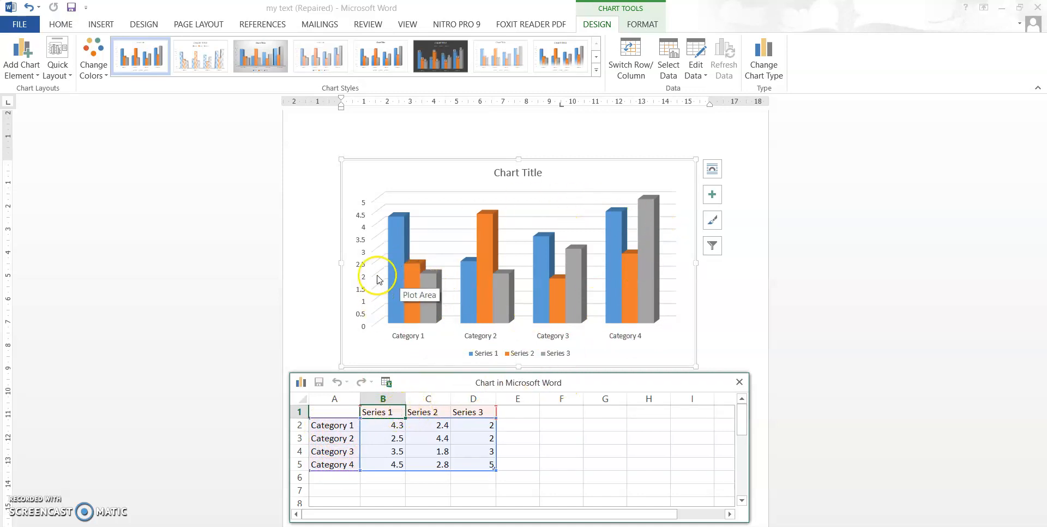
- Preview the quick layouts and the Colorful color schemes on the chart without applying any
{"action": "left_click", "coordinate": [61, 62]}
{"action": "left_click", "coordinate": [60, 61]}
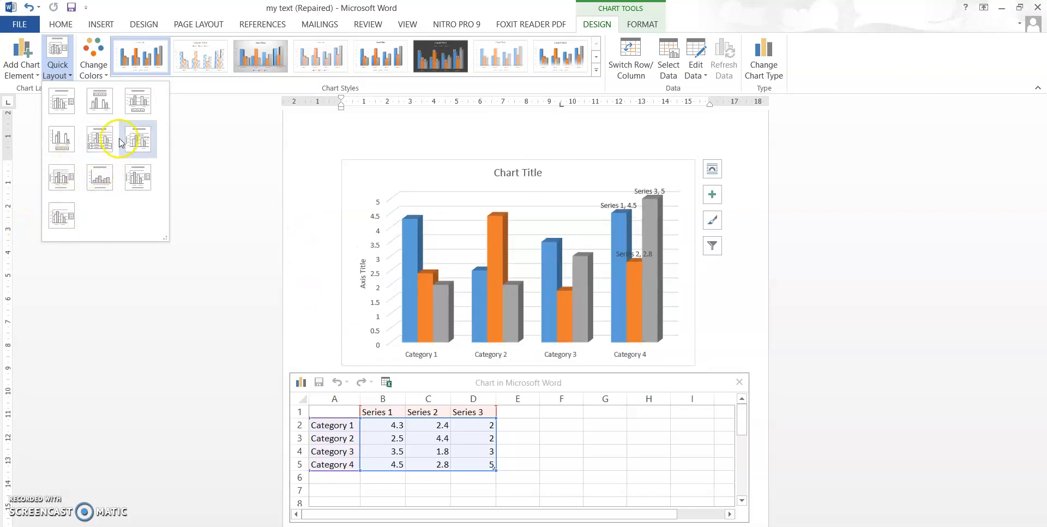
{"action": "left_click", "coordinate": [93, 60]}
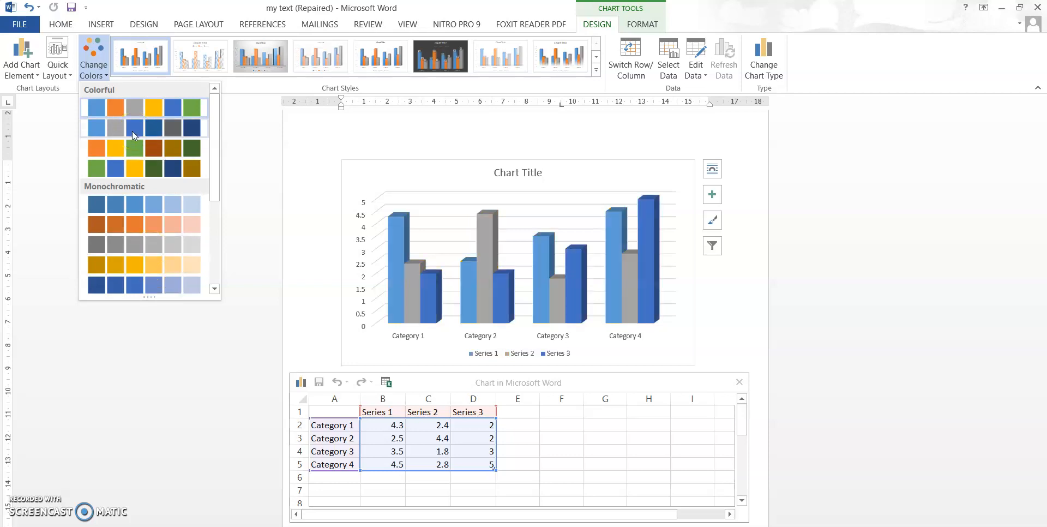
{"action": "left_click", "coordinate": [47, 153]}
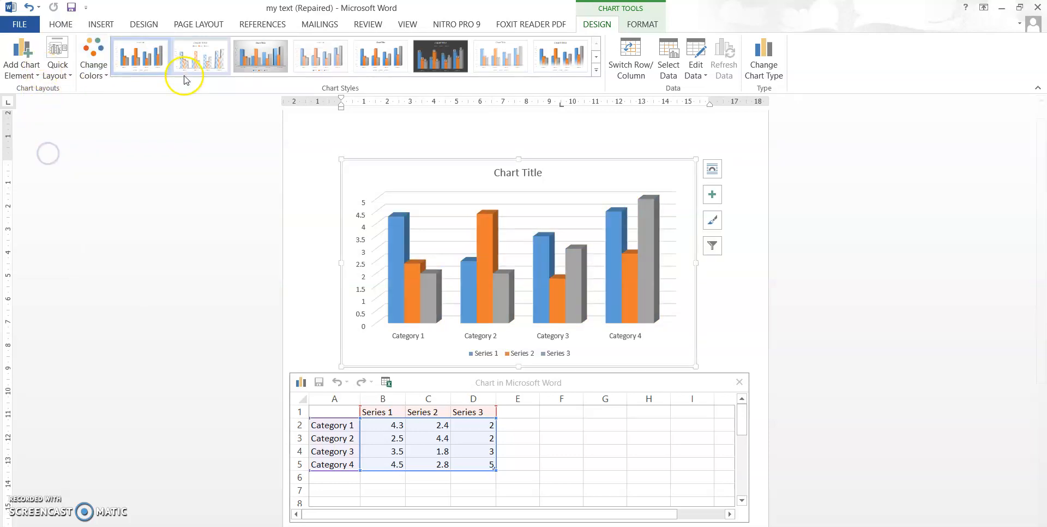
- Apply the dark gradient chart style with light title text and plain 3-D columns to the chart
{"action": "left_click", "coordinate": [247, 64]}
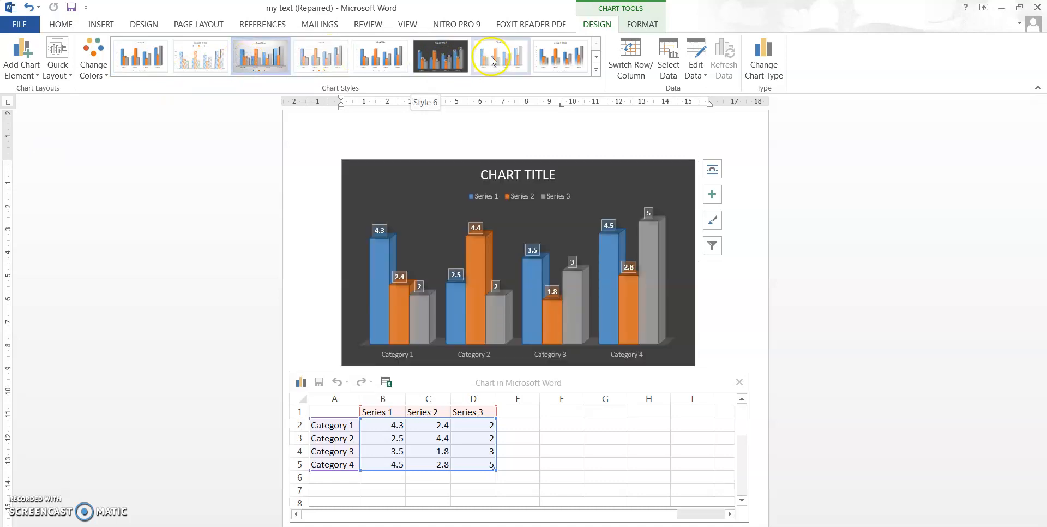
{"action": "left_click", "coordinate": [596, 69]}
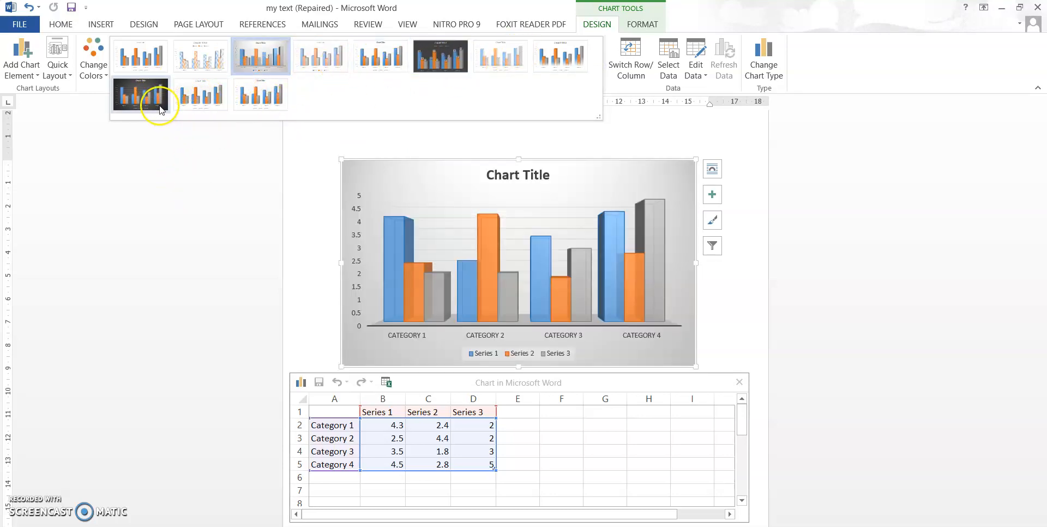
{"action": "left_click", "coordinate": [143, 101]}
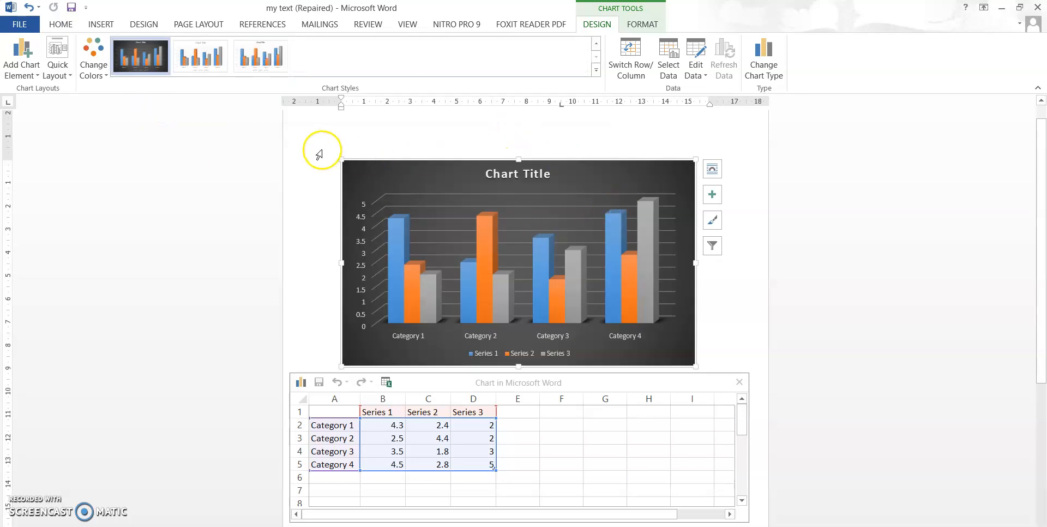
- Switch the chart's rows and columns back and forth, ending with the series along the horizontal axis and the categories in the legend
{"action": "left_click", "coordinate": [627, 76]}
{"action": "left_click", "coordinate": [626, 76]}
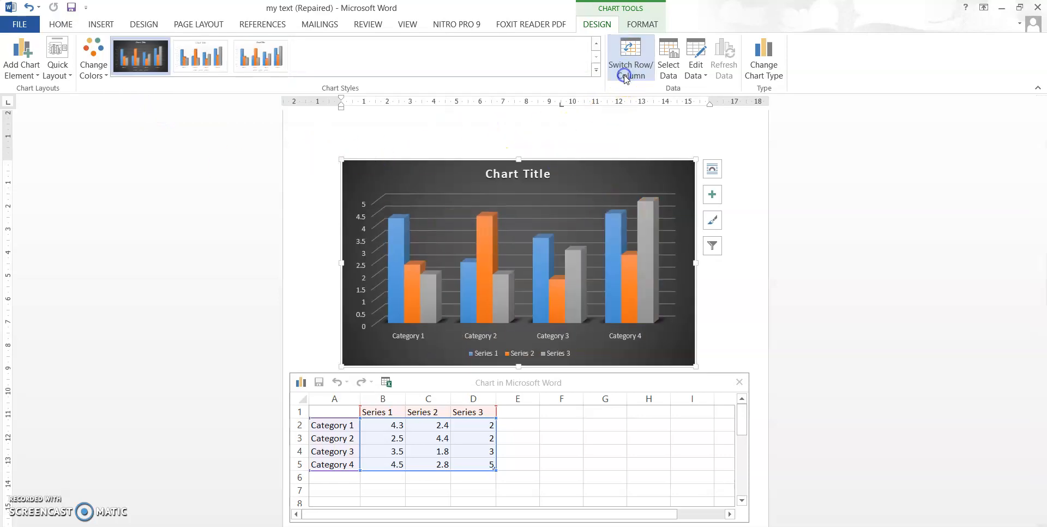
{"action": "left_click", "coordinate": [626, 76]}
{"action": "left_click", "coordinate": [626, 75]}
{"action": "left_click", "coordinate": [626, 76]}
{"action": "left_click", "coordinate": [626, 76]}
{"action": "left_click", "coordinate": [626, 76]}
{"action": "left_click", "coordinate": [626, 76]}
{"action": "left_click", "coordinate": [626, 76]}
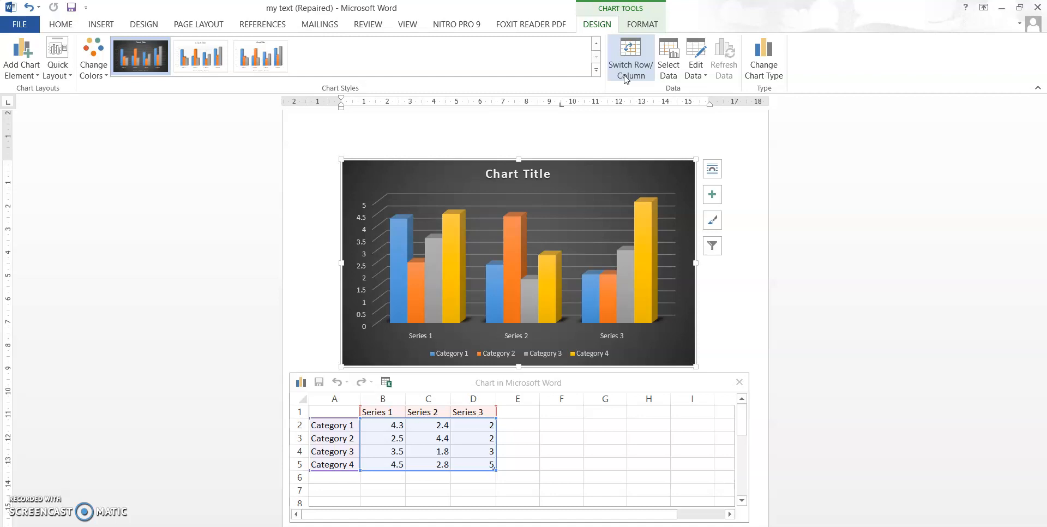
{"action": "left_click", "coordinate": [626, 76]}
{"action": "left_click", "coordinate": [627, 76]}
{"action": "left_click", "coordinate": [626, 76]}
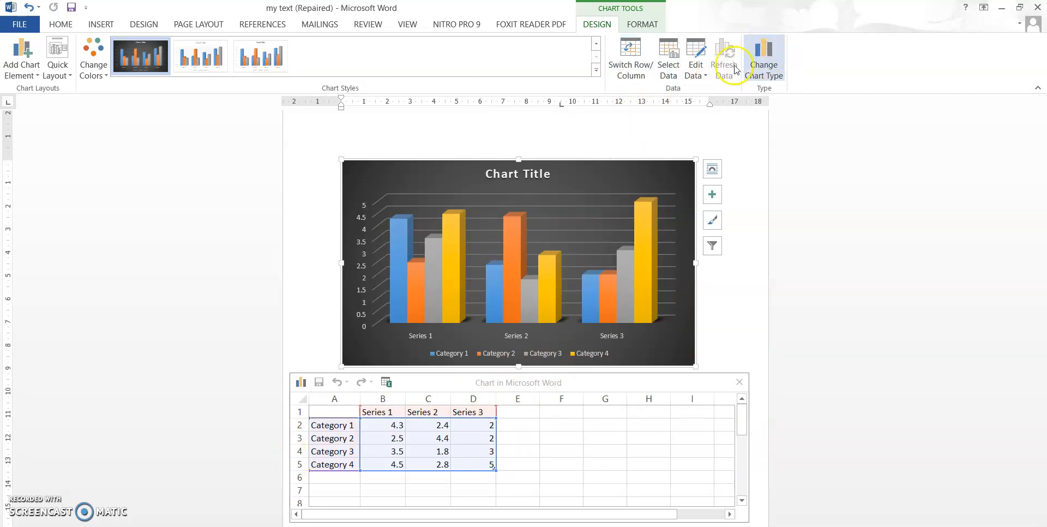
- Replace the sample chart data with four students' names and marks under the headings name, maths, science and socials
{"action": "left_click", "coordinate": [391, 430]}
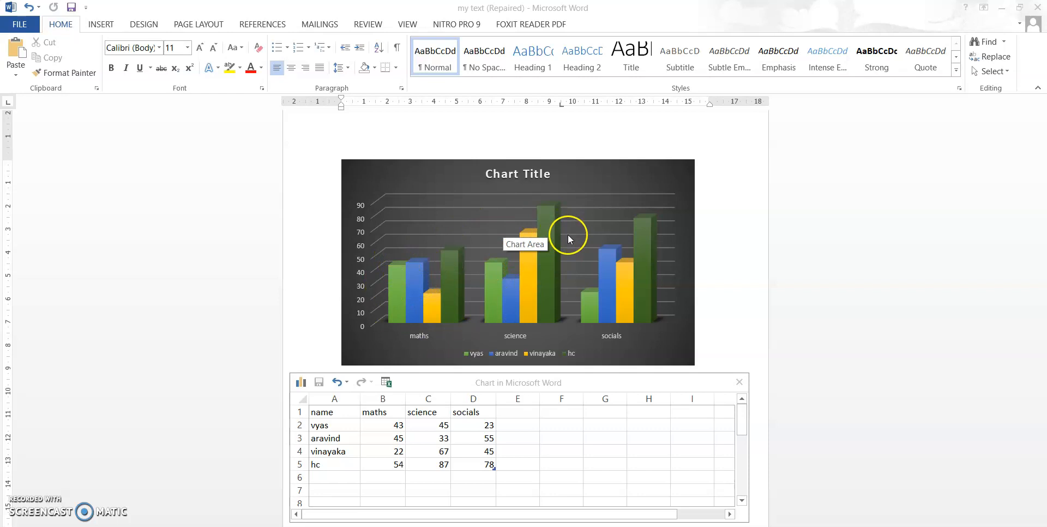
- Replace the chart title with "marks in diffrent subject"
{"action": "left_click", "coordinate": [532, 189]}
{"action": "left_click", "coordinate": [533, 174]}
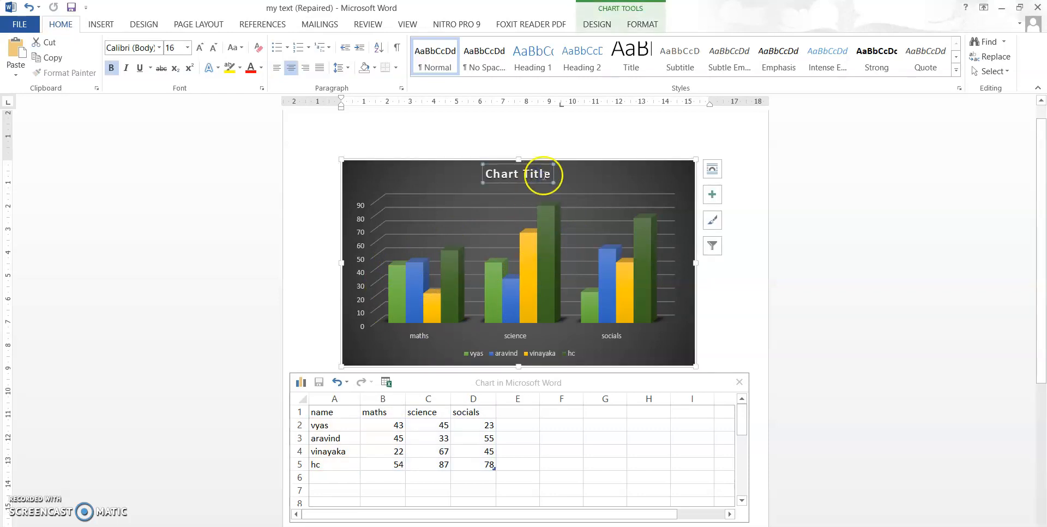
{"action": "key", "text": "BackSpace"}
{"action": "key", "text": "BackSpace"}
{"action": "key", "text": "BackSpace"}
{"action": "key", "text": "BackSpace"}
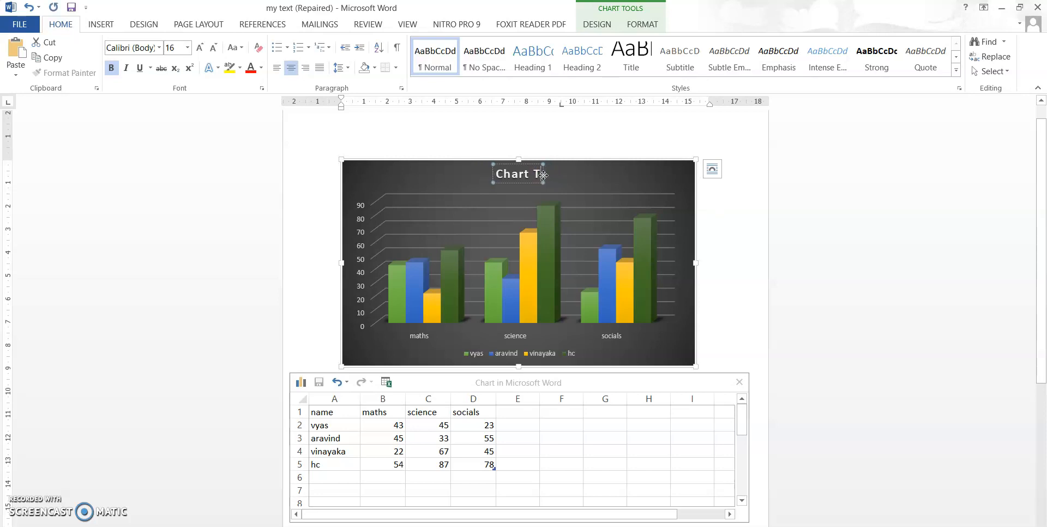
{"action": "type", "text": "mar"}
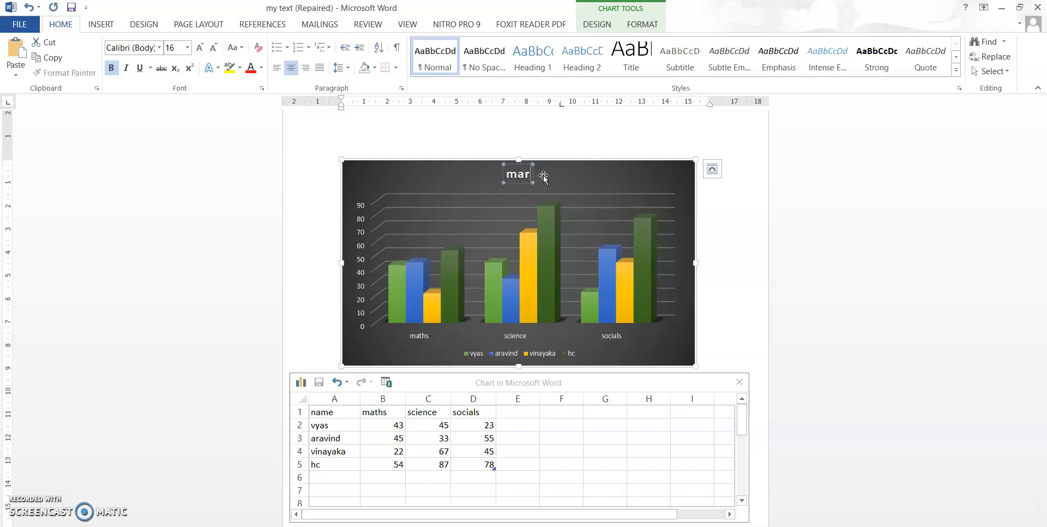
{"action": "type", "text": "ks in diffre"}
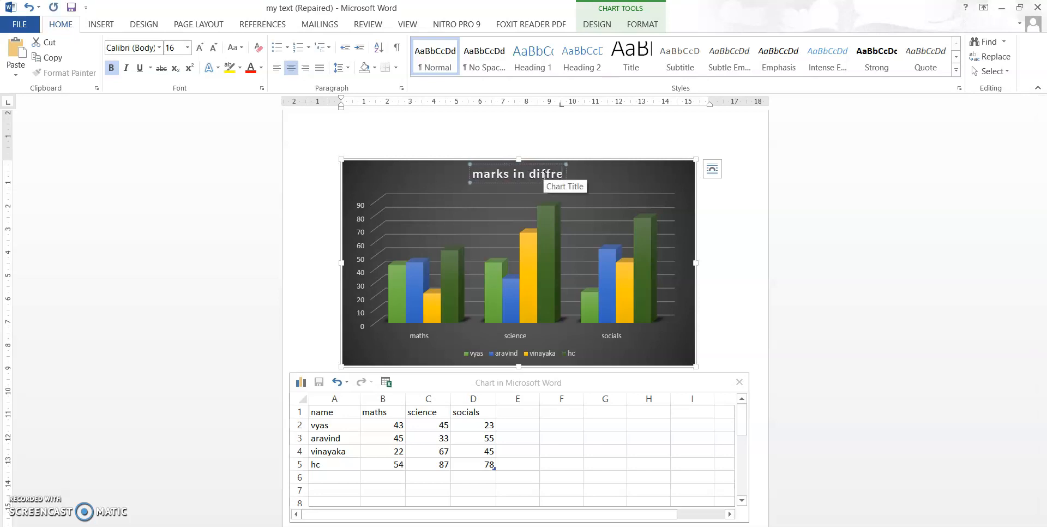
{"action": "type", "text": "nt subject"}
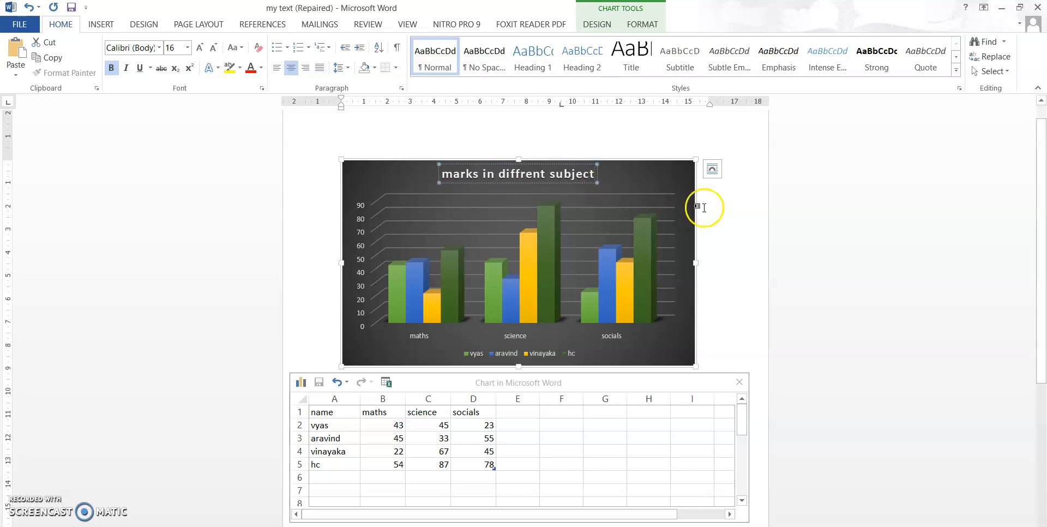
- Add data labels to the last student's dark green columns and a data table to the chart
{"action": "left_click", "coordinate": [644, 234]}
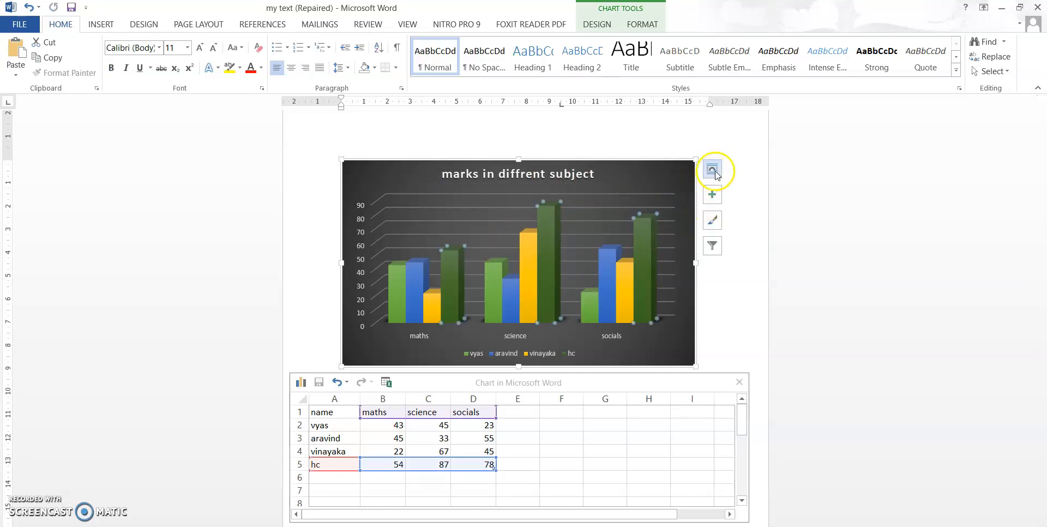
{"action": "left_click", "coordinate": [711, 194]}
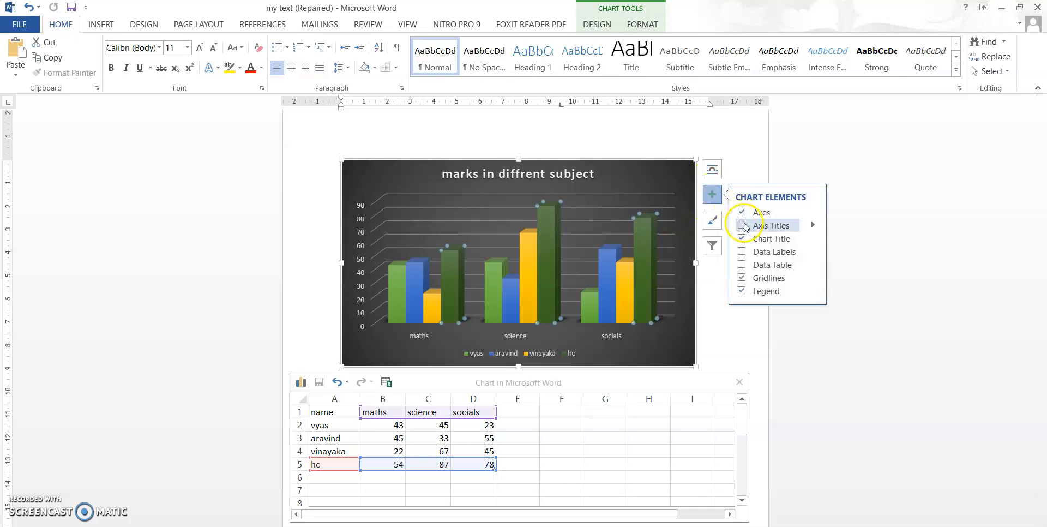
{"action": "left_click", "coordinate": [741, 252]}
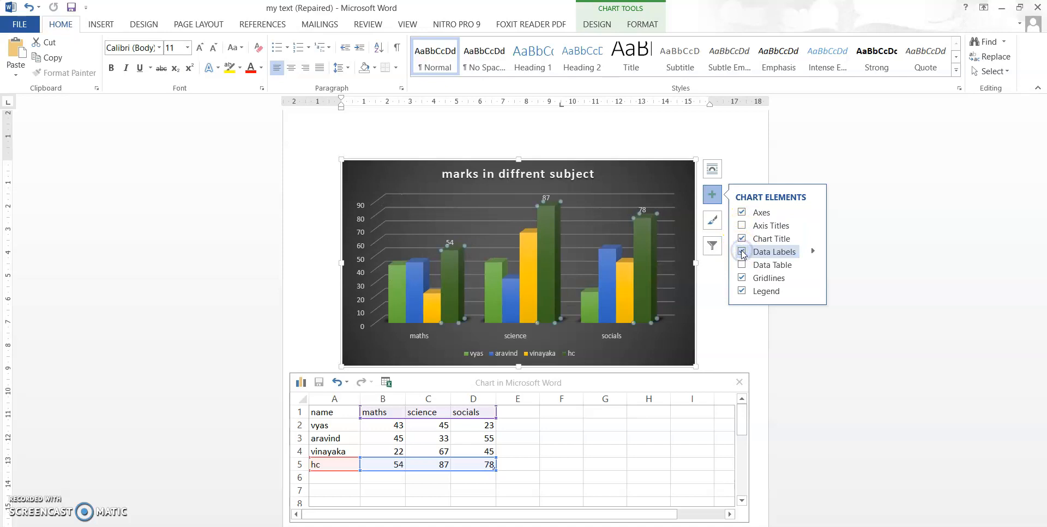
{"action": "left_click", "coordinate": [743, 254]}
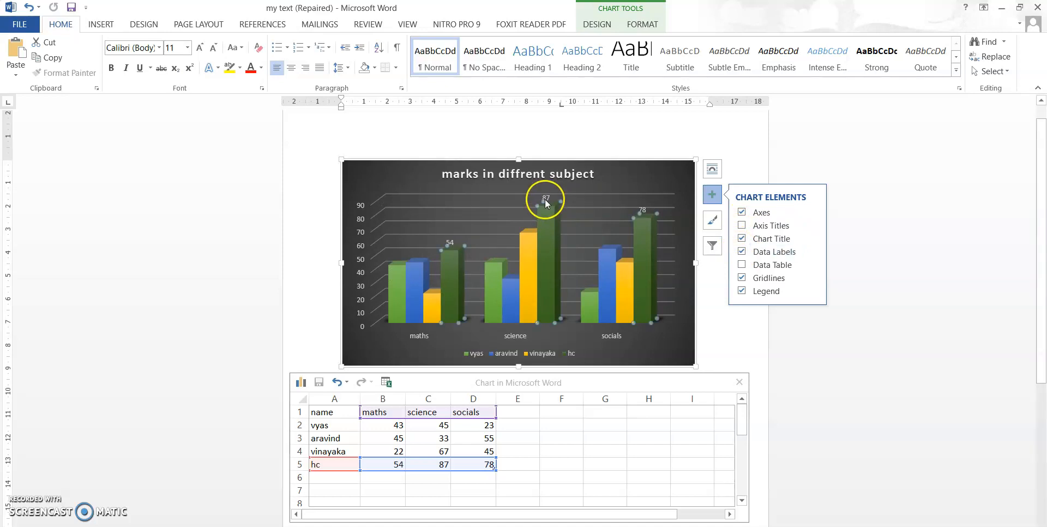
{"action": "left_click", "coordinate": [741, 265]}
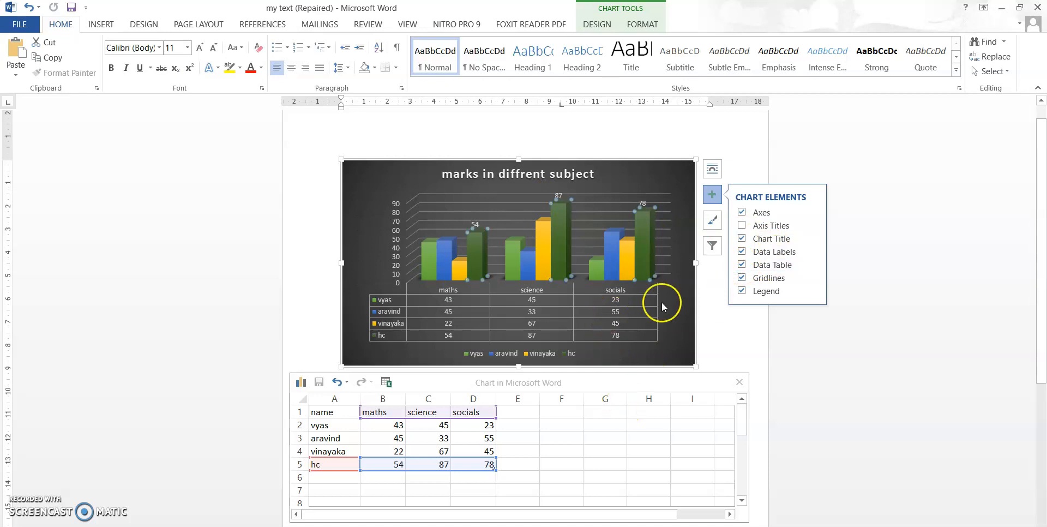
- Remove the data table and gridlines from the chart, and turn its legend off and on again
{"action": "left_click", "coordinate": [744, 265]}
{"action": "left_click", "coordinate": [742, 278]}
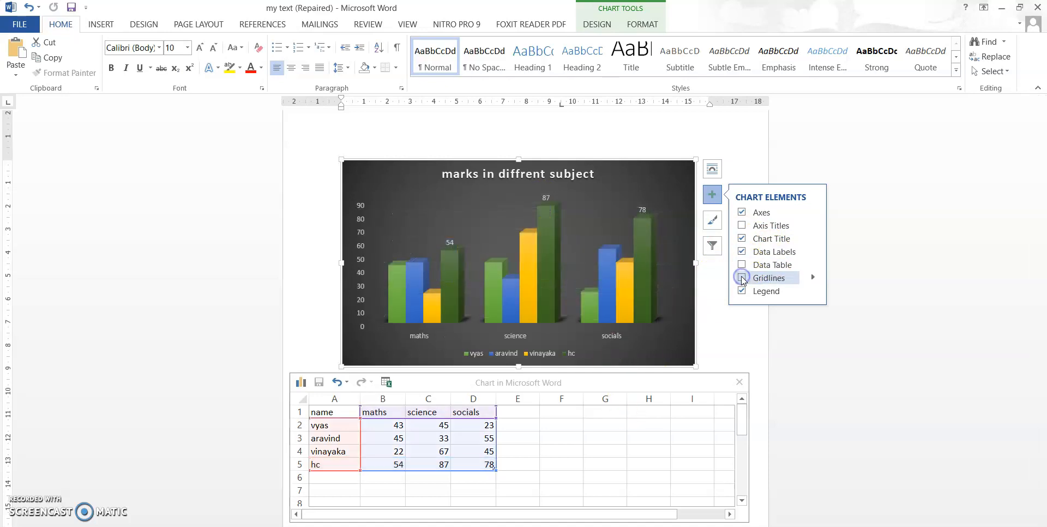
{"action": "left_click", "coordinate": [742, 290]}
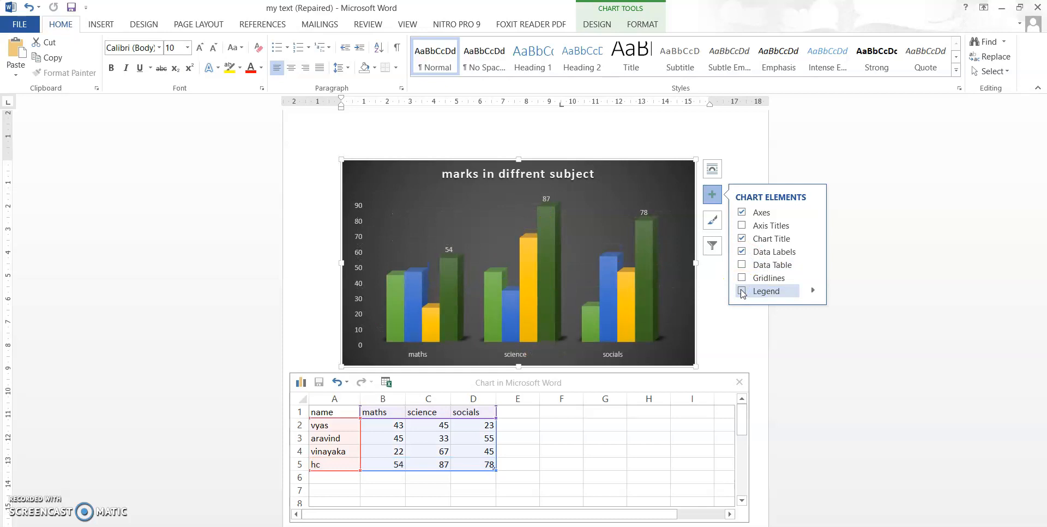
{"action": "left_click", "coordinate": [743, 292]}
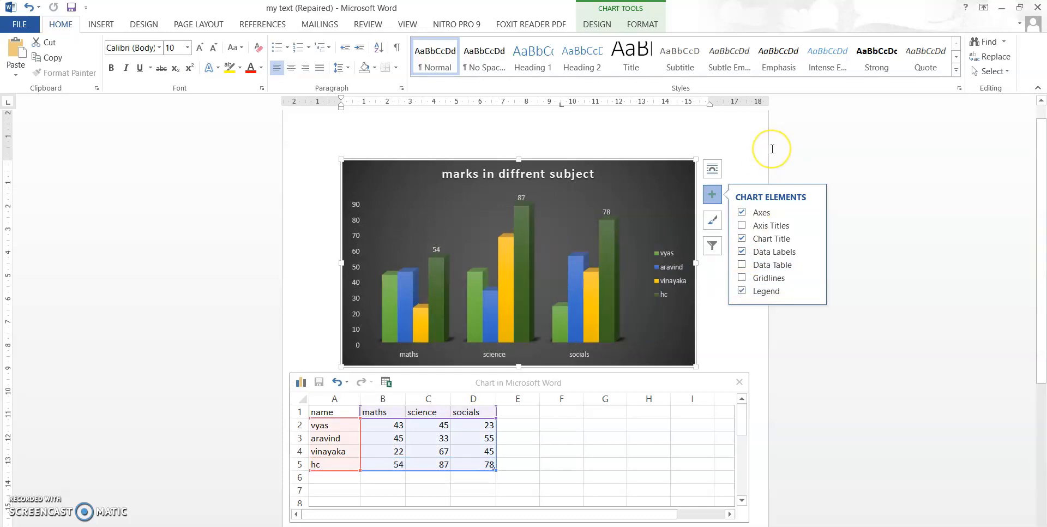
- Try different chart styles, ending with the one that has hatched columns, an all-caps title and the legend beneath the title
{"action": "left_click", "coordinate": [714, 221]}
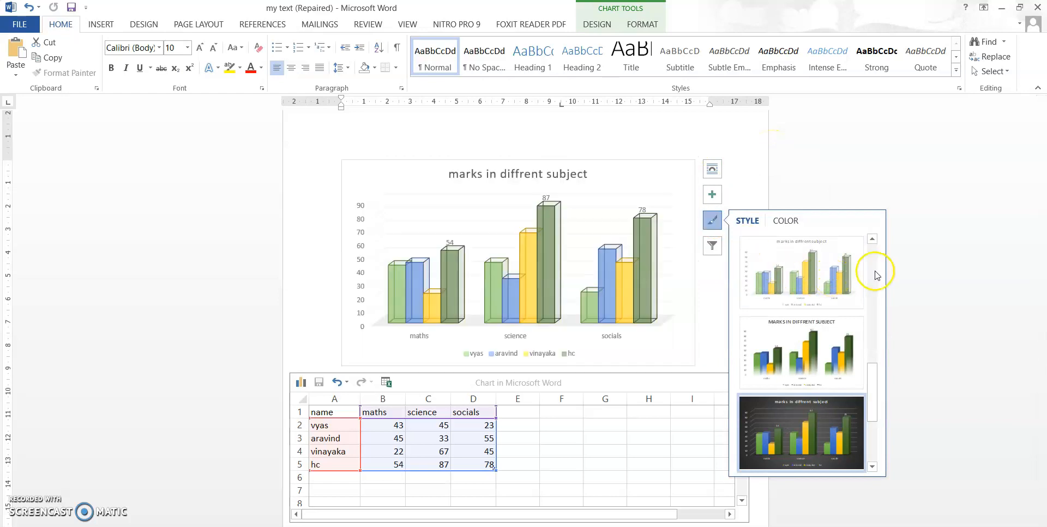
{"action": "left_click_drag", "start_coordinate": [872, 386], "coordinate": [883, 448]}
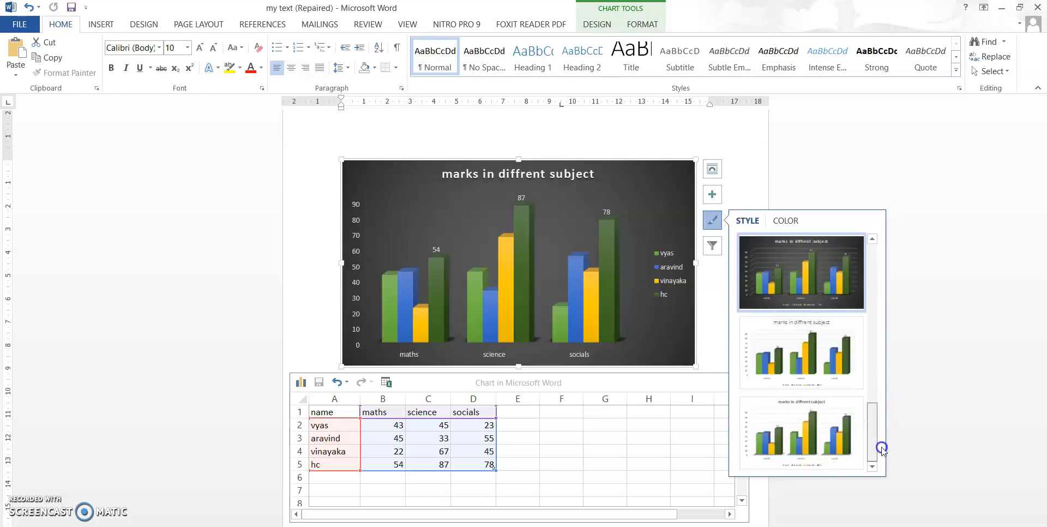
{"action": "left_click", "coordinate": [833, 441]}
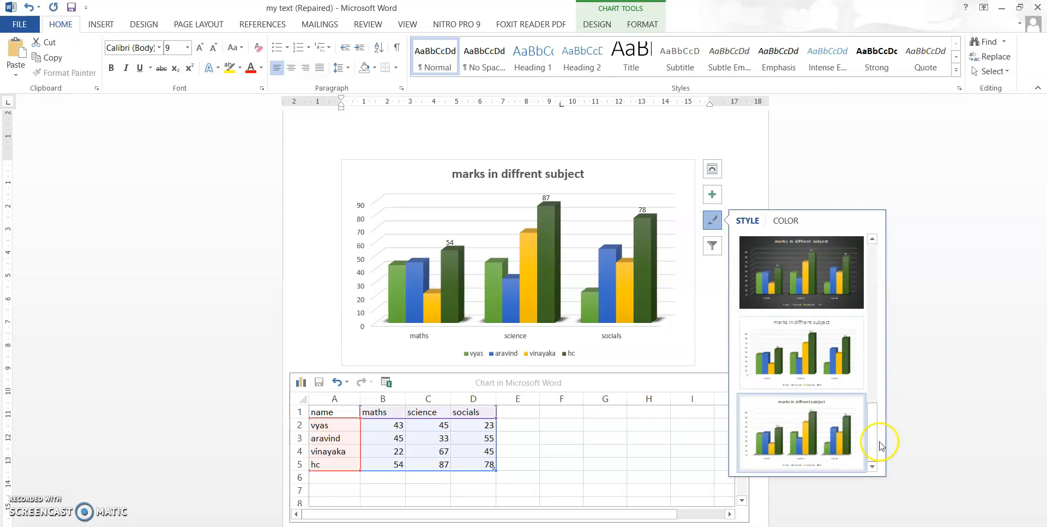
{"action": "left_click_drag", "start_coordinate": [873, 441], "coordinate": [885, 297]}
{"action": "left_click", "coordinate": [825, 281]}
{"action": "left_click", "coordinate": [829, 181]}
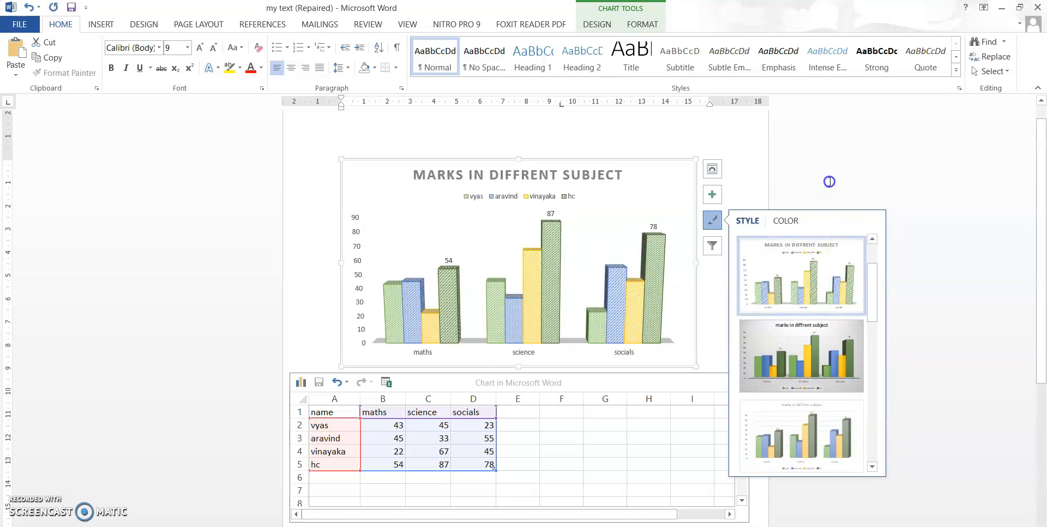
- Try several colour schemes on the chart, ending with the monochromatic green palette that runs from dark to light
{"action": "left_click", "coordinate": [660, 271]}
{"action": "left_click", "coordinate": [712, 220]}
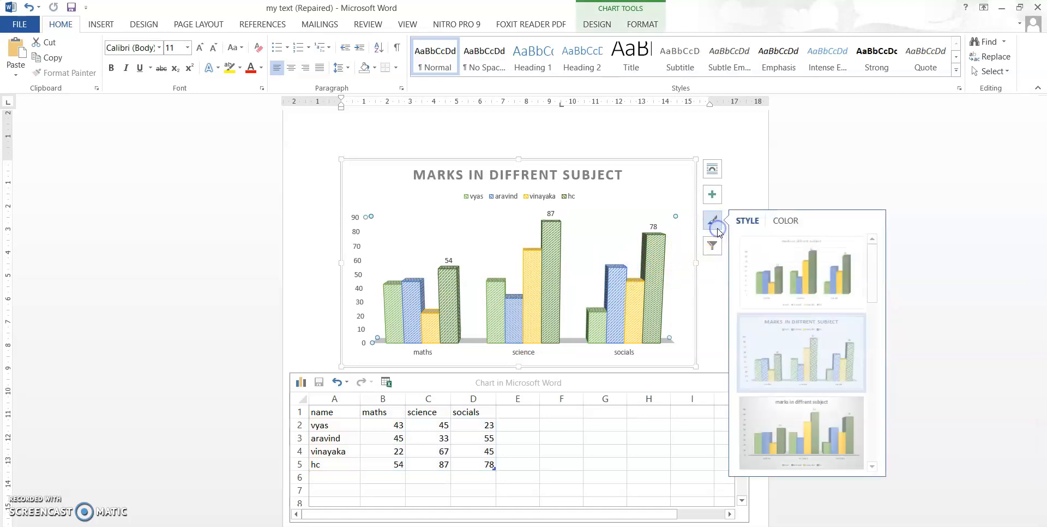
{"action": "left_click", "coordinate": [777, 219]}
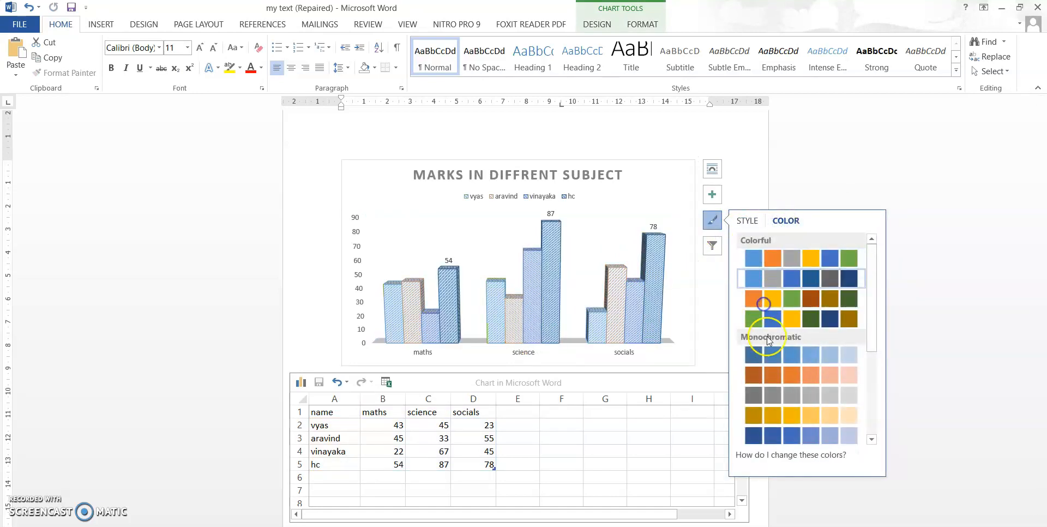
{"action": "left_click", "coordinate": [773, 416]}
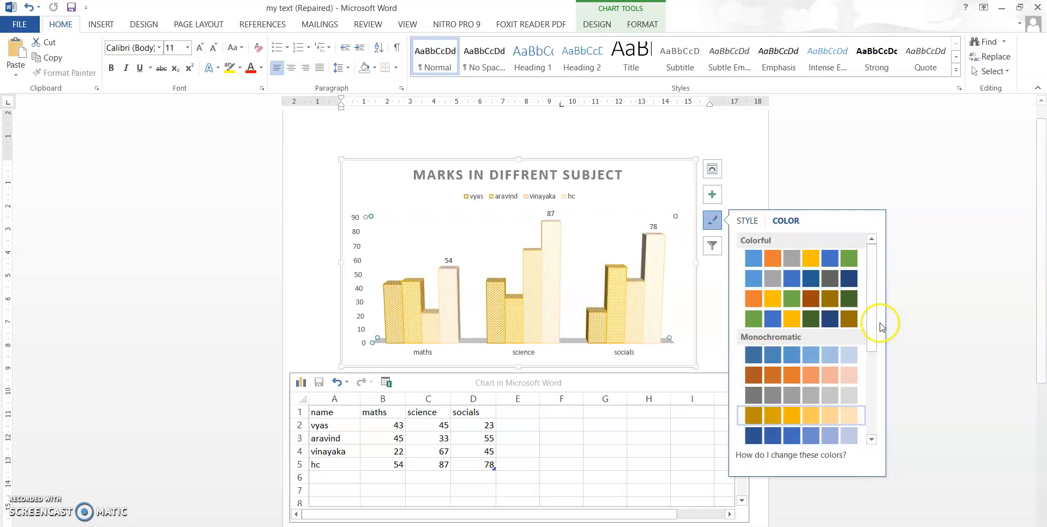
{"action": "left_click_drag", "start_coordinate": [875, 327], "coordinate": [870, 429]}
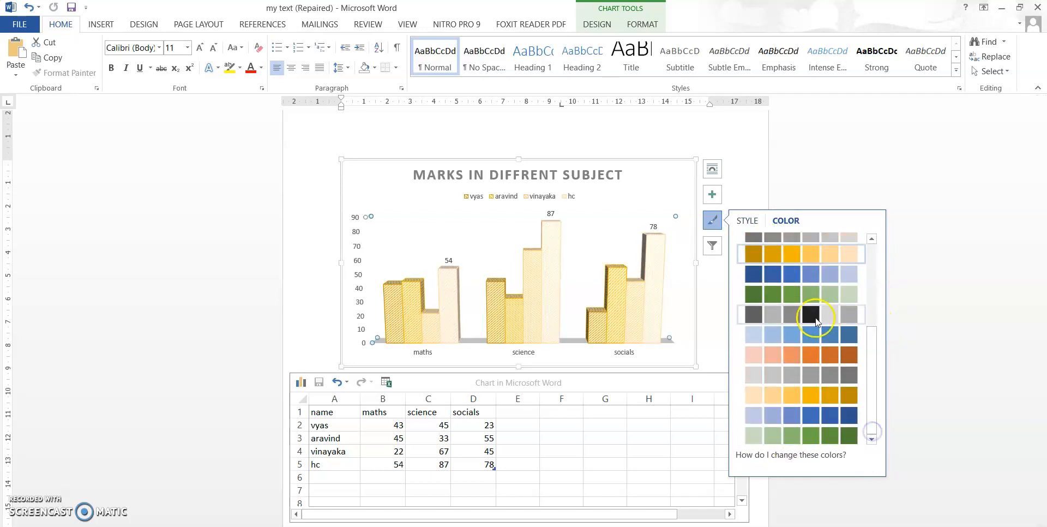
{"action": "left_click", "coordinate": [815, 317]}
{"action": "left_click", "coordinate": [802, 294]}
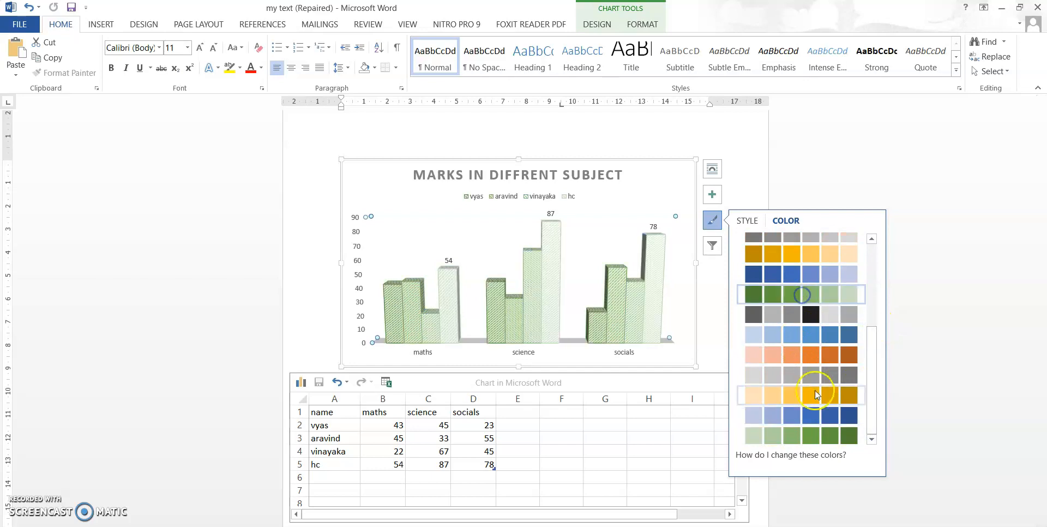
{"action": "left_click_drag", "start_coordinate": [867, 414], "coordinate": [869, 262]}
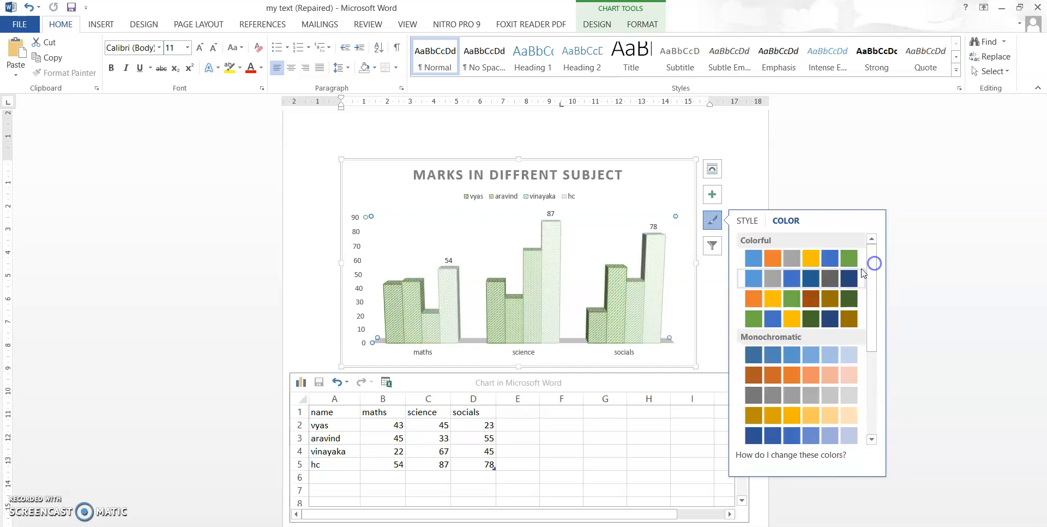
- Filter the first student's series and the maths category out of the chart
{"action": "left_click", "coordinate": [712, 246]}
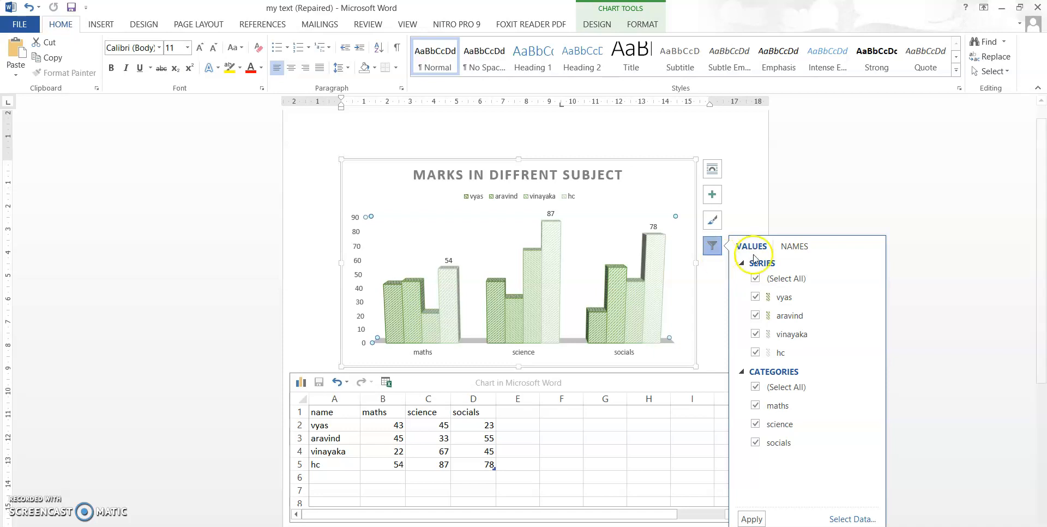
{"action": "left_click", "coordinate": [769, 376]}
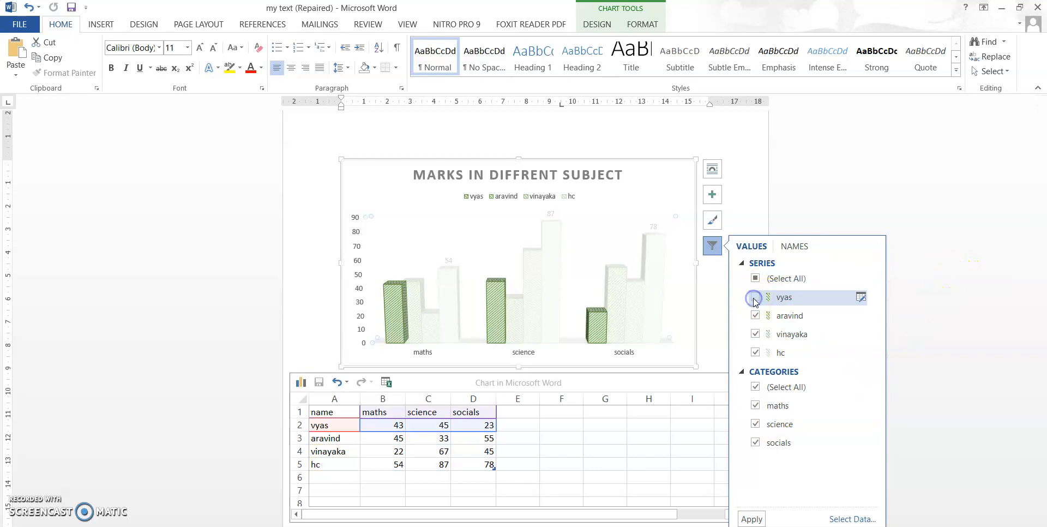
{"action": "left_click", "coordinate": [756, 407]}
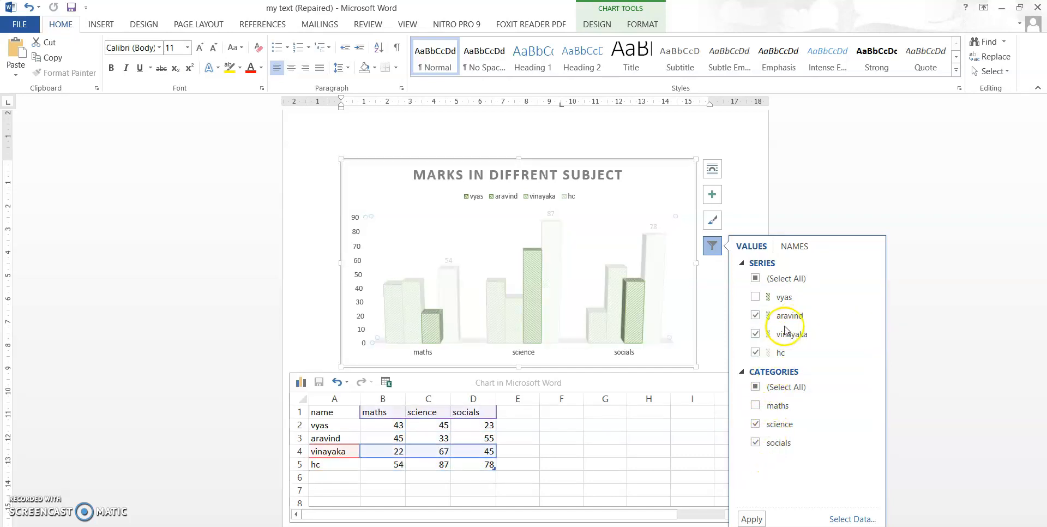
{"action": "left_click", "coordinate": [751, 518]}
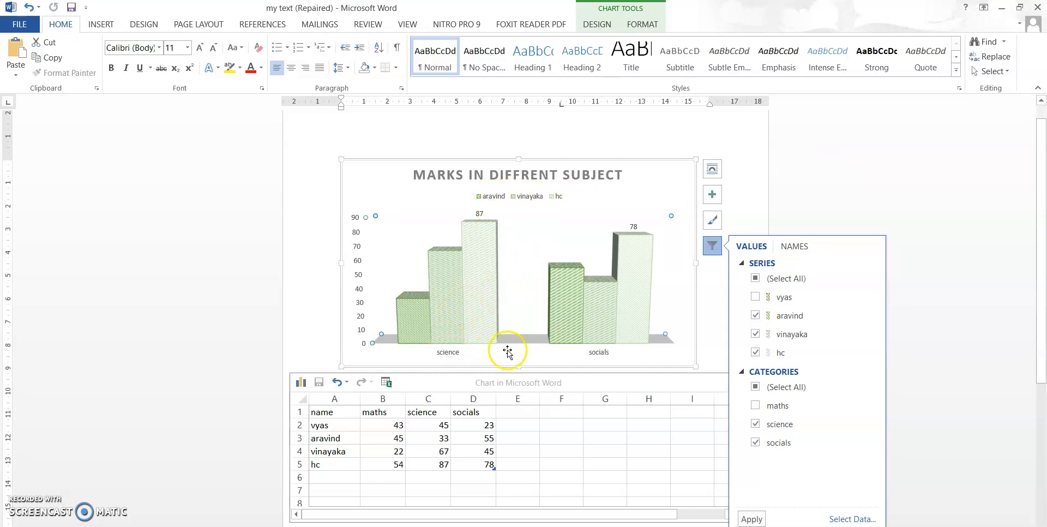
{"action": "left_click", "coordinate": [869, 187]}
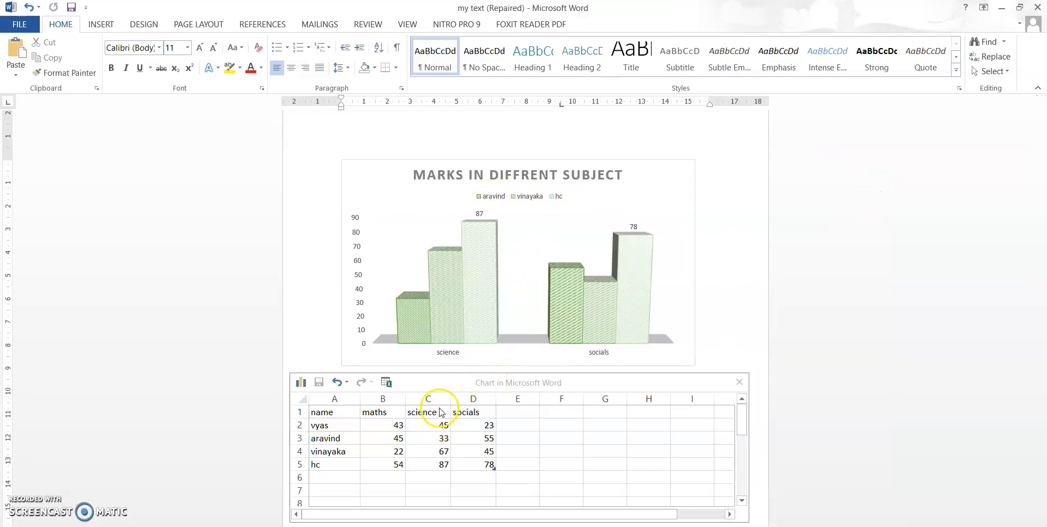
- Switch the chart's rows and columns back and forth, ending with the students along the horizontal axis and the subjects in the legend
{"action": "left_click", "coordinate": [474, 321]}
{"action": "left_click", "coordinate": [596, 26]}
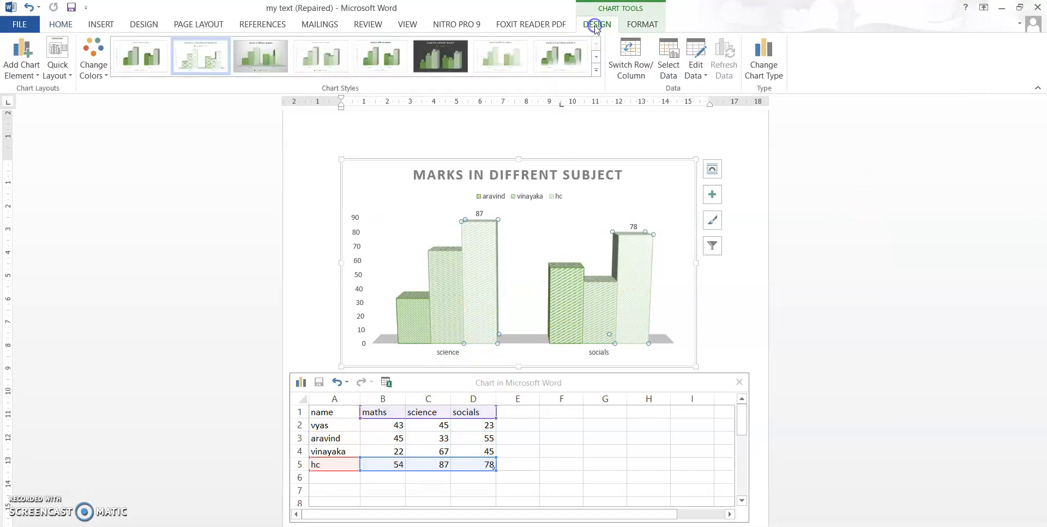
{"action": "left_click", "coordinate": [629, 24]}
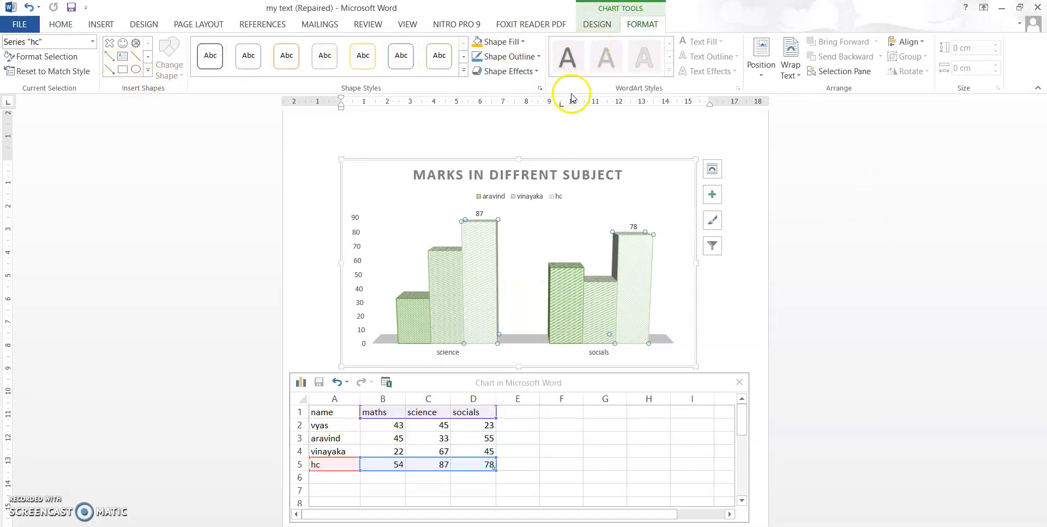
{"action": "left_click", "coordinate": [597, 24]}
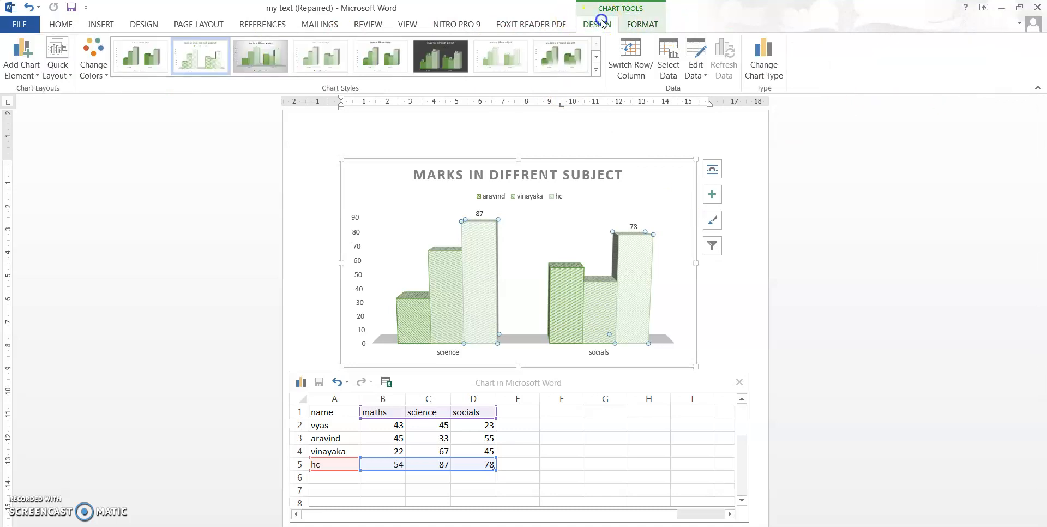
{"action": "left_click", "coordinate": [629, 63]}
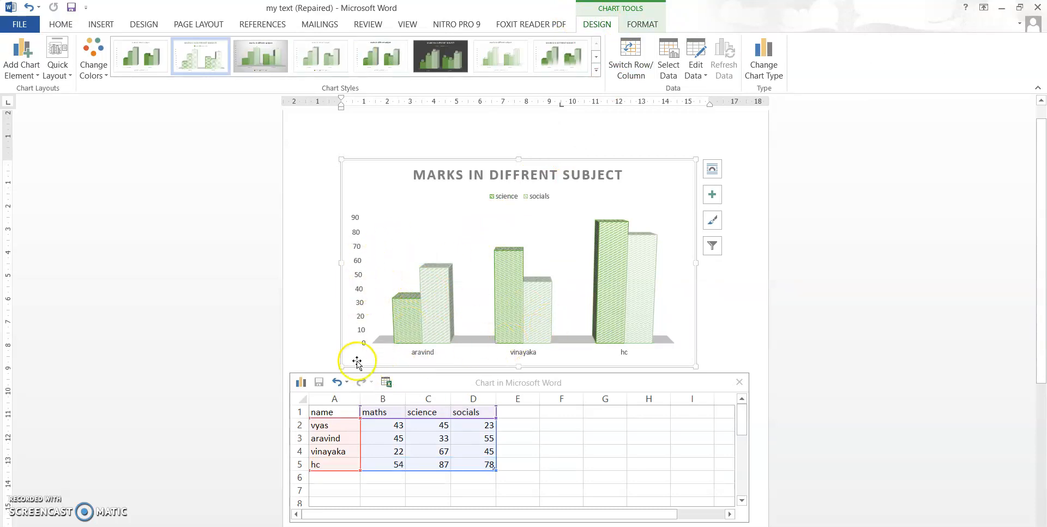
{"action": "left_click", "coordinate": [640, 79]}
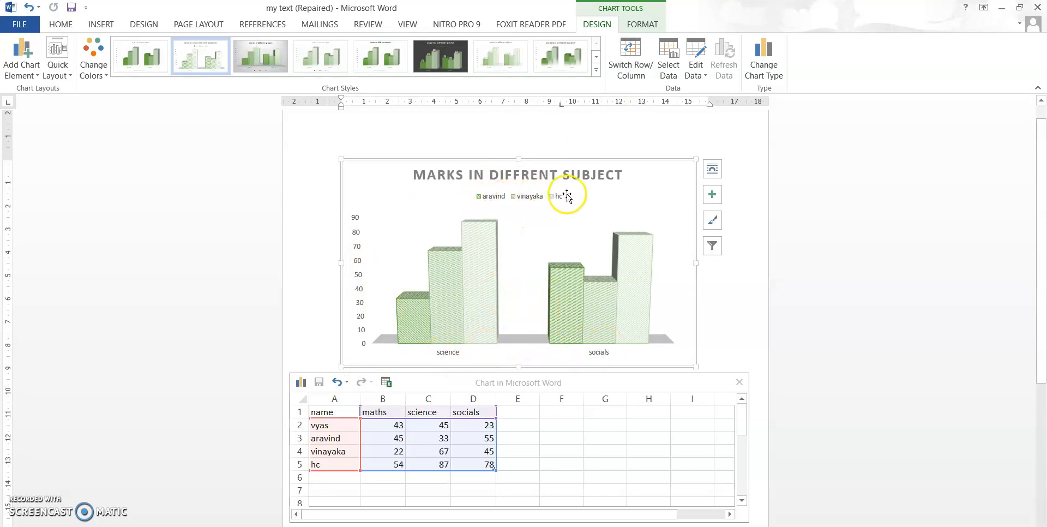
{"action": "left_click", "coordinate": [630, 70]}
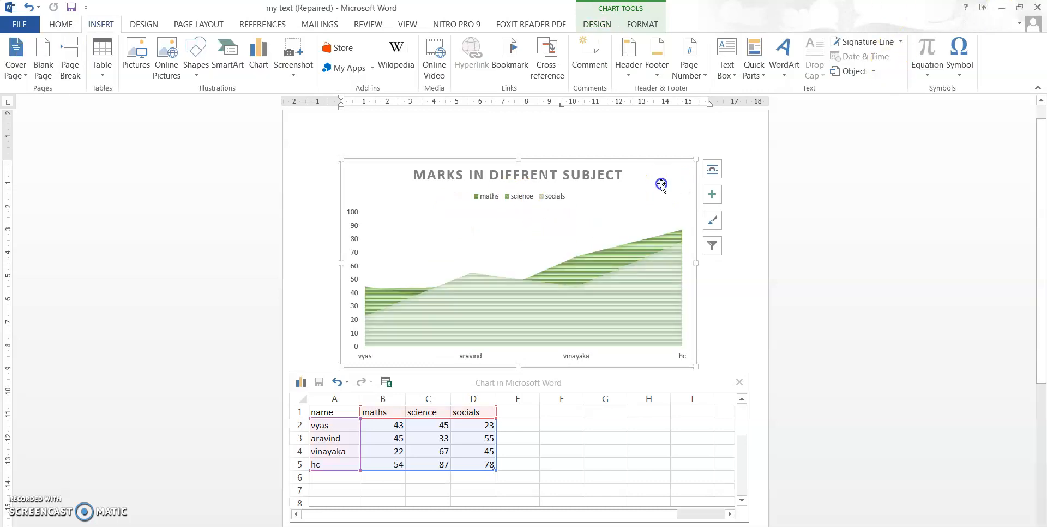
- Change the area chart of the marks to a basic pie chart
{"action": "left_click", "coordinate": [515, 241]}
{"action": "left_click", "coordinate": [258, 57]}
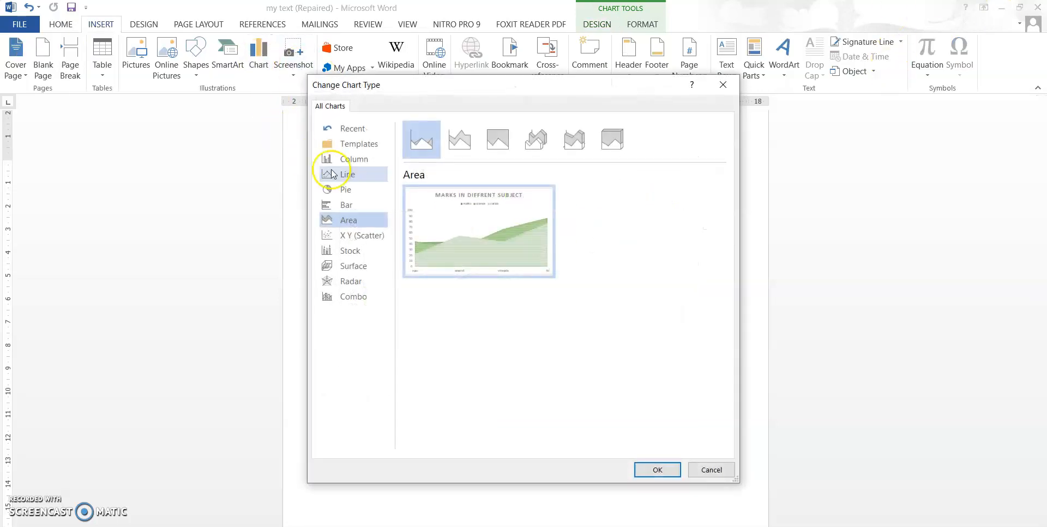
{"action": "left_click", "coordinate": [338, 175]}
{"action": "left_click", "coordinate": [346, 189]}
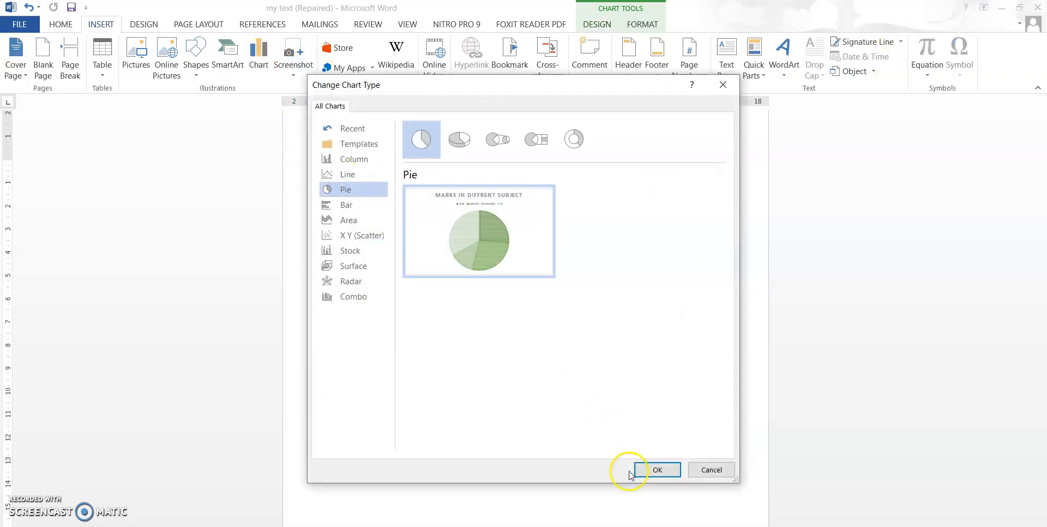
{"action": "left_click", "coordinate": [648, 470]}
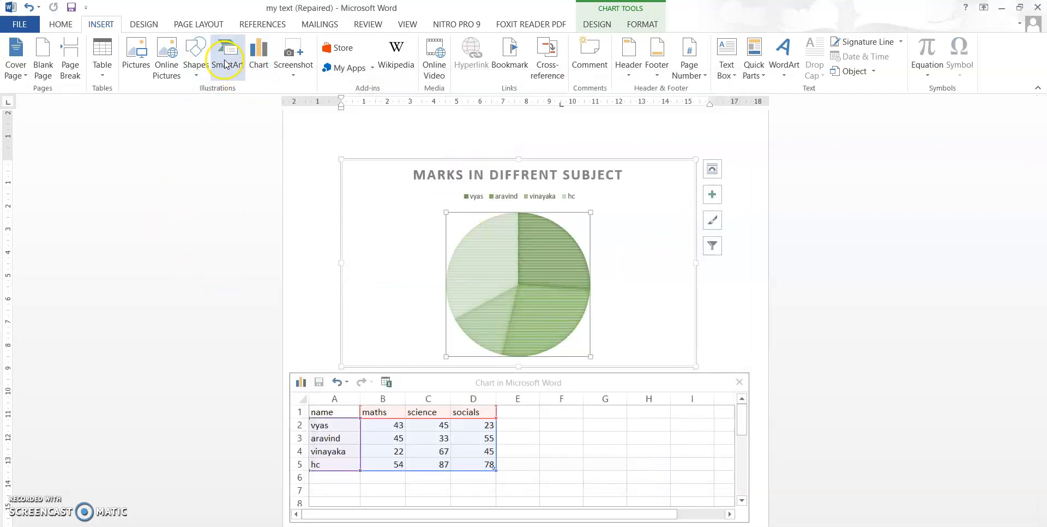
- Change the pie chart of the marks to a basic line chart
{"action": "left_click", "coordinate": [260, 65]}
{"action": "left_click", "coordinate": [345, 175]}
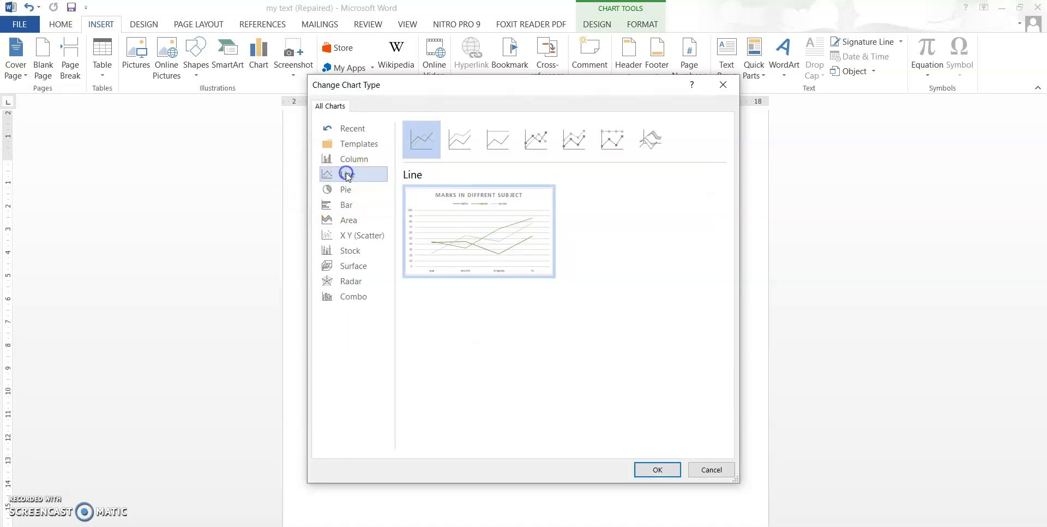
{"action": "left_click", "coordinate": [658, 469]}
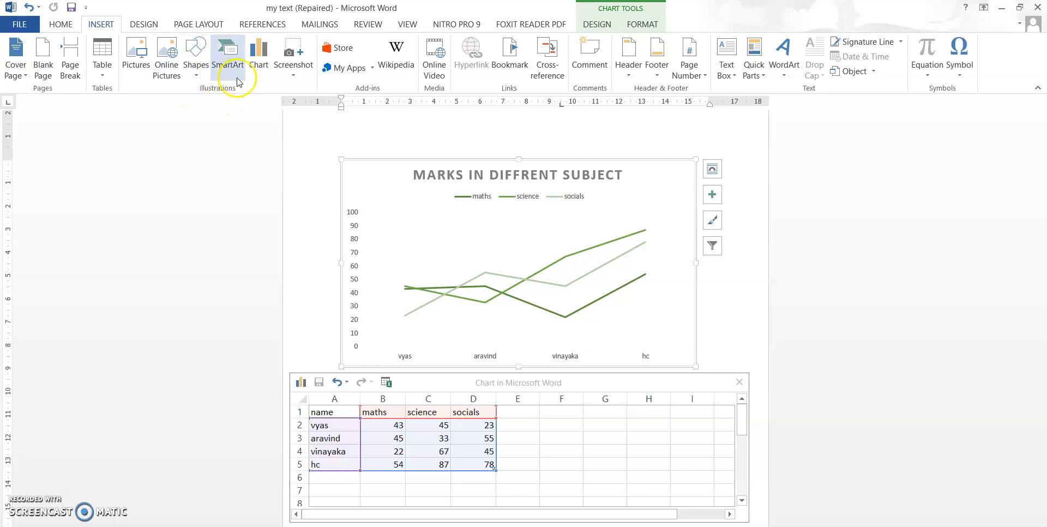
{"action": "left_click", "coordinate": [268, 82]}
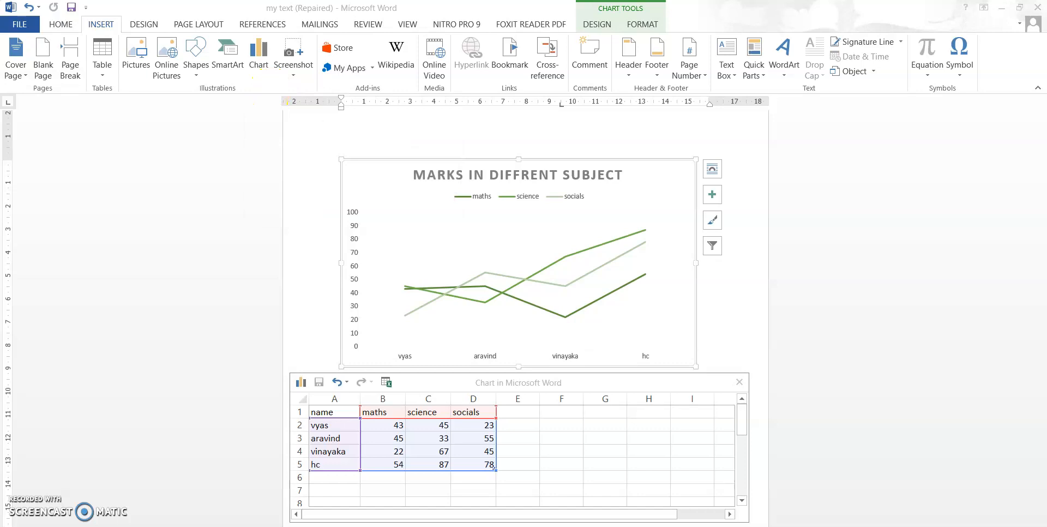